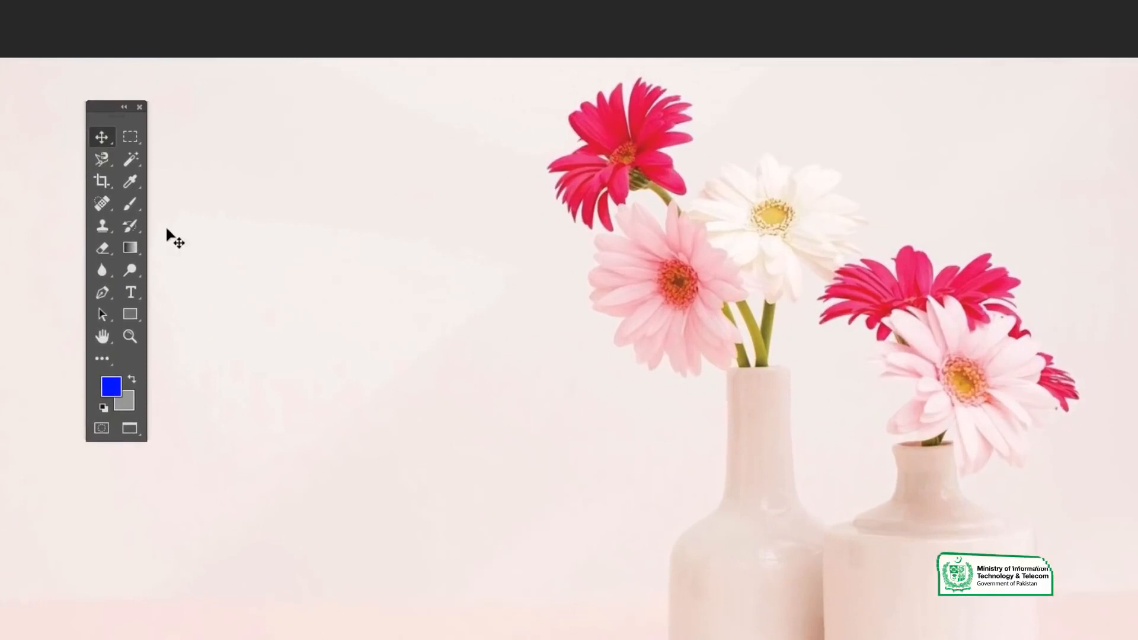
# Start a Magnetic Lasso outline at the right-hand vase's base and trace up its right edge to the shoulder, removing stray anchor points.
pyautogui.rightClick(101, 159)
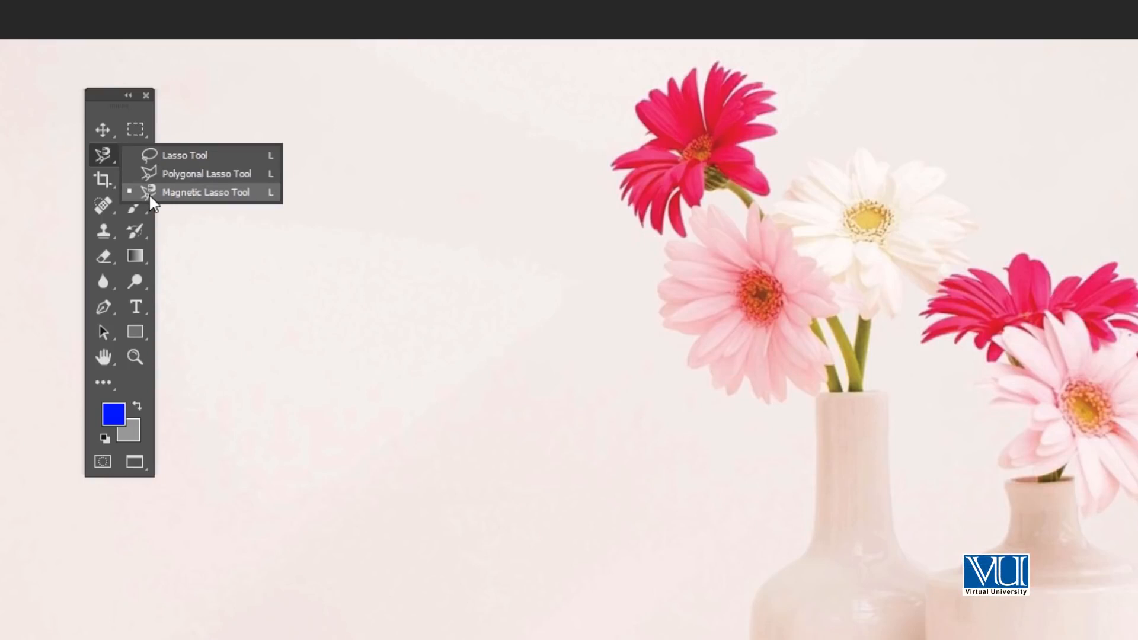
pyautogui.click(150, 195)
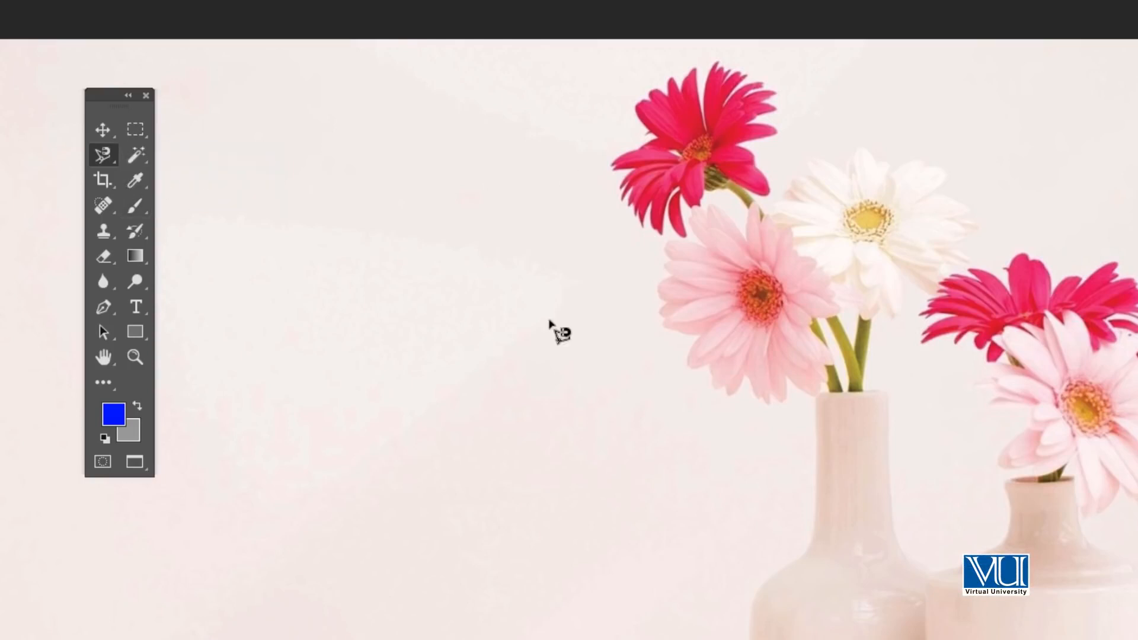
pyautogui.moveTo(714, 510); pyautogui.dragTo(559, 436)
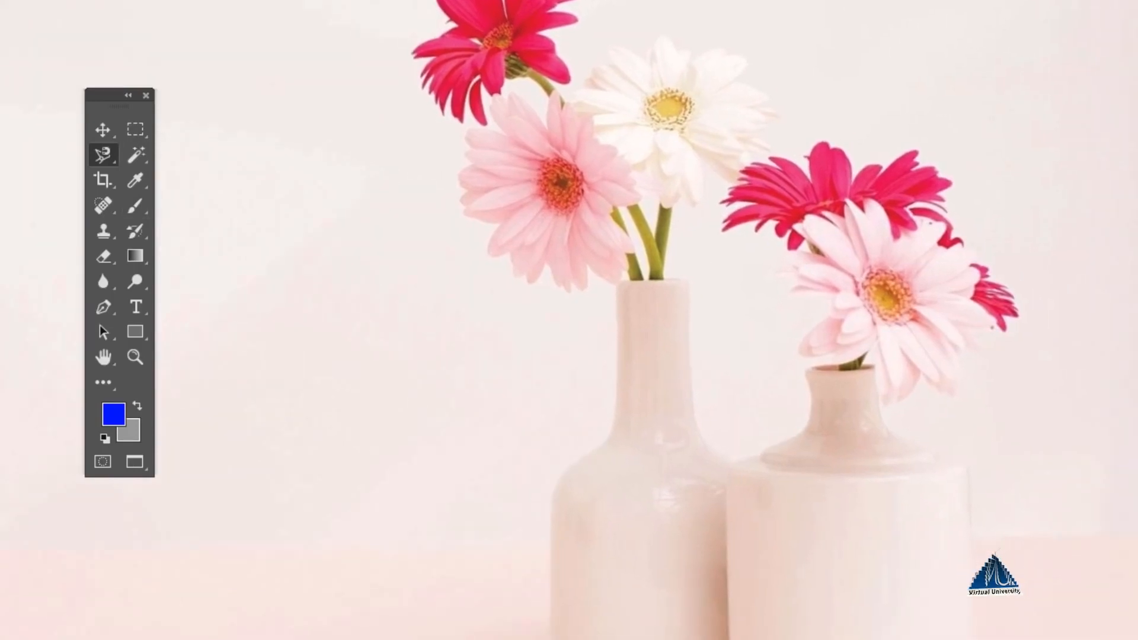
pyautogui.press('z')
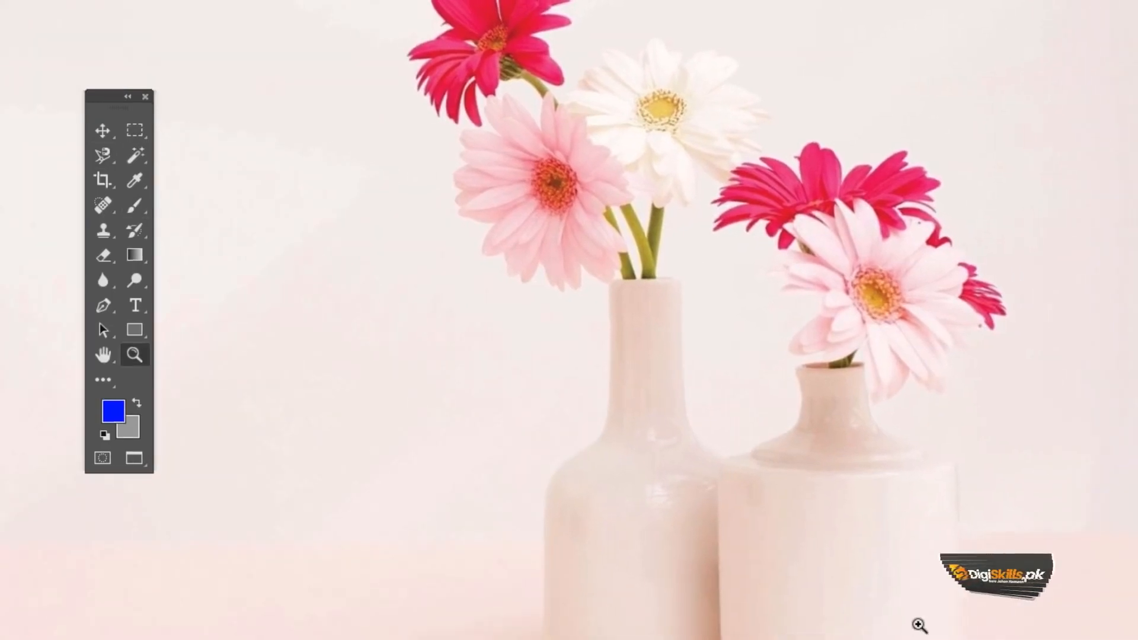
pyautogui.click(923, 599)
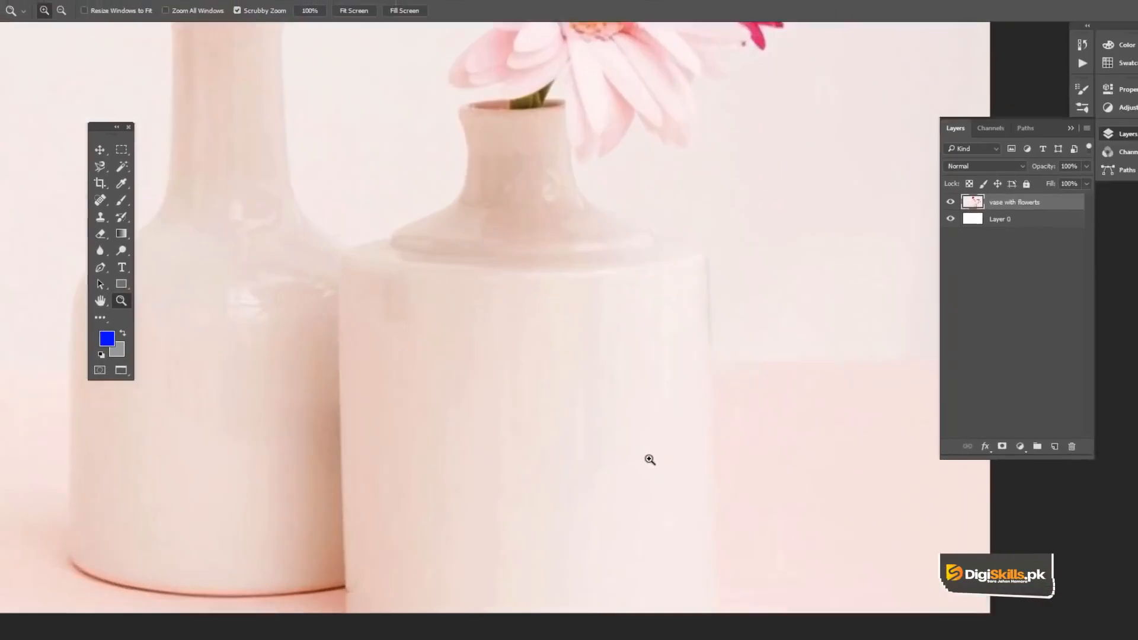
pyautogui.moveTo(599, 371); pyautogui.dragTo(632, 345)
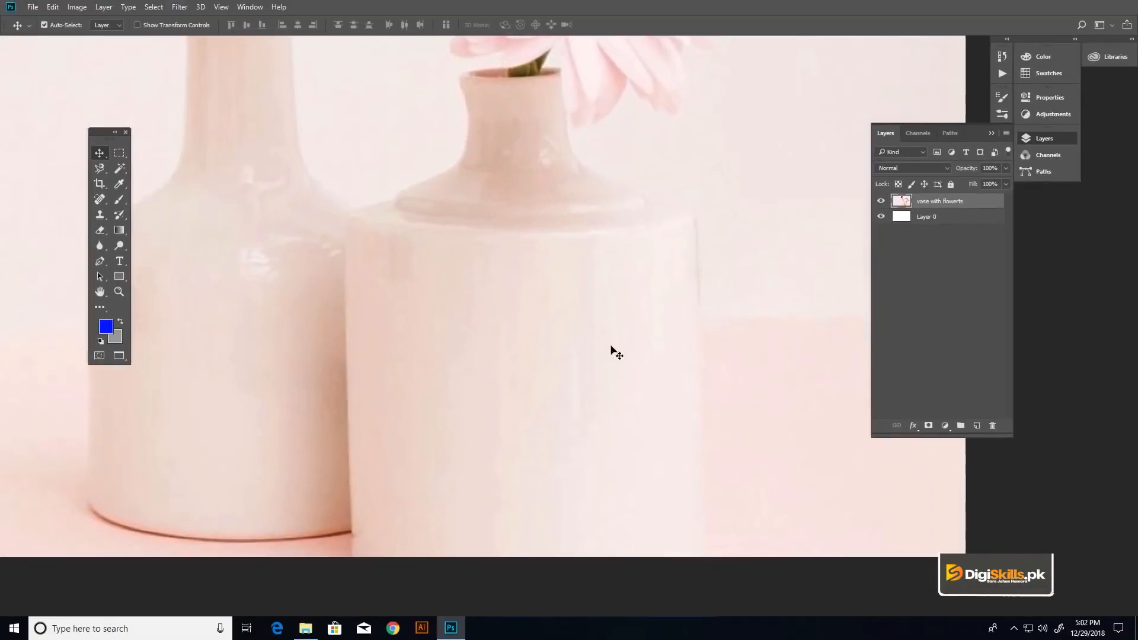
pyautogui.hotkey('ctrl', '-')
pyautogui.press('v')
pyautogui.scroll(3, 554, 326)
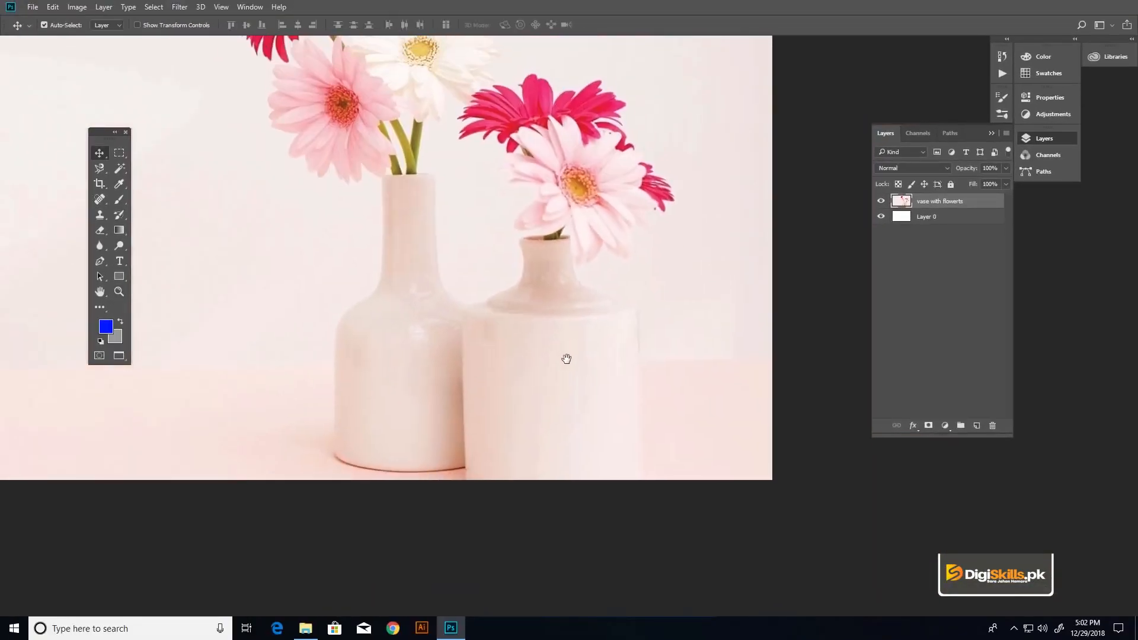
pyautogui.press('z')
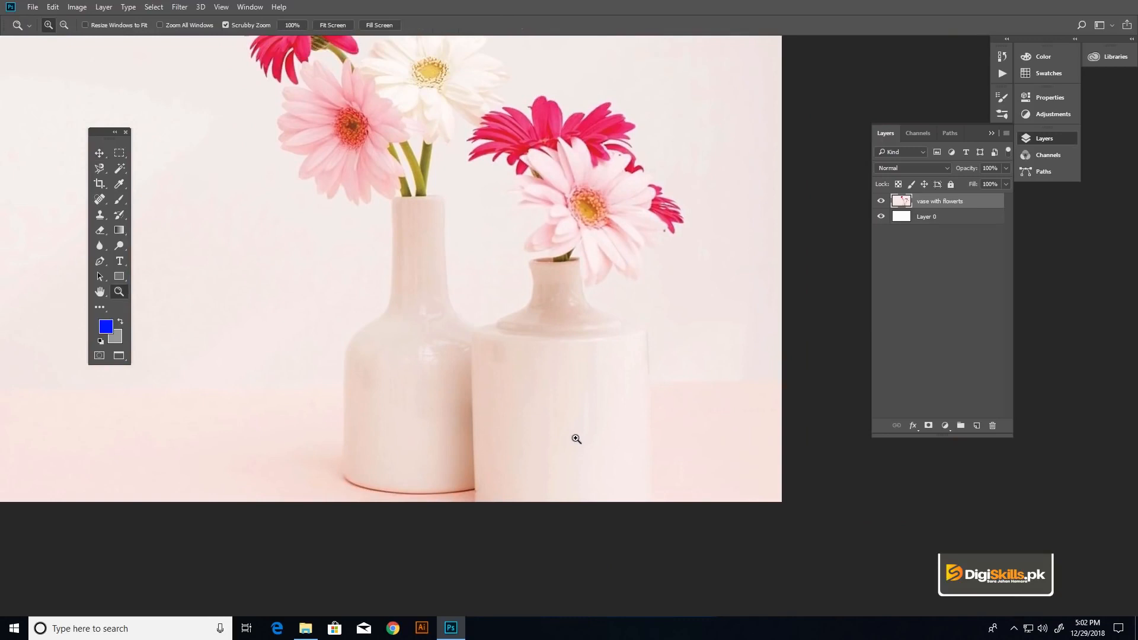
pyautogui.click(576, 438)
pyautogui.press('v')
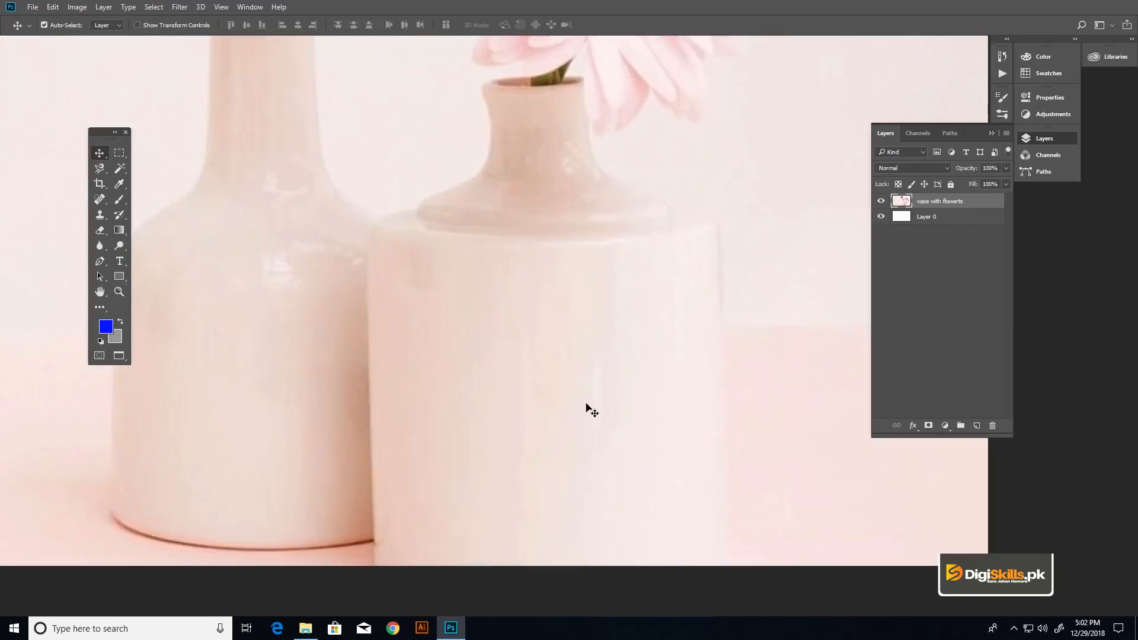
pyautogui.moveTo(617, 404); pyautogui.dragTo(587, 383)
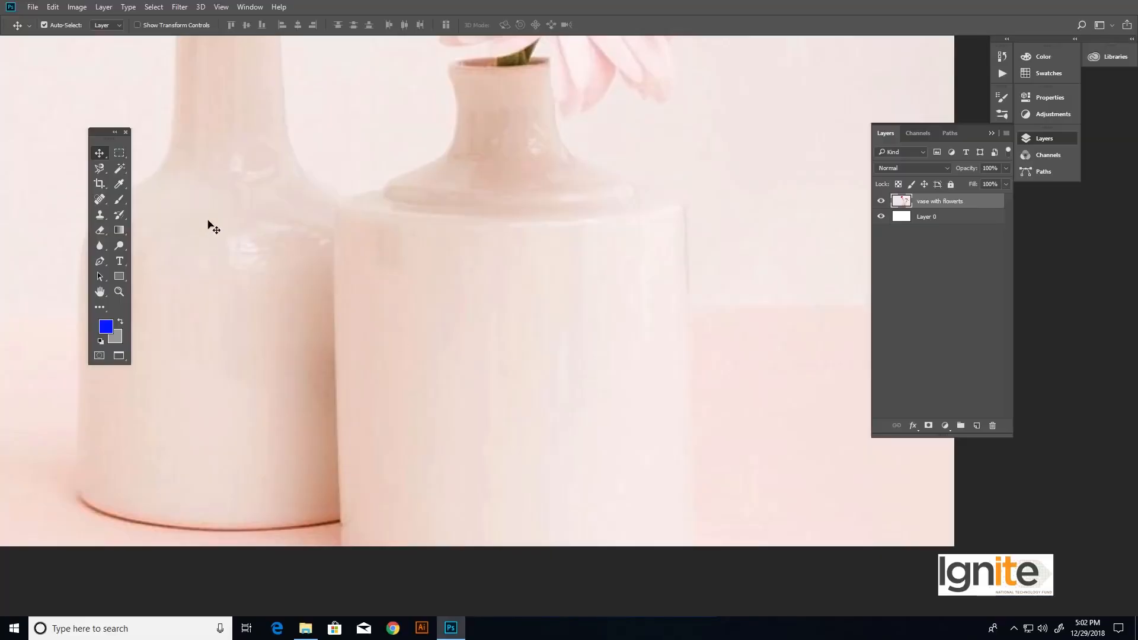
pyautogui.moveTo(105, 170); pyautogui.dragTo(137, 197)
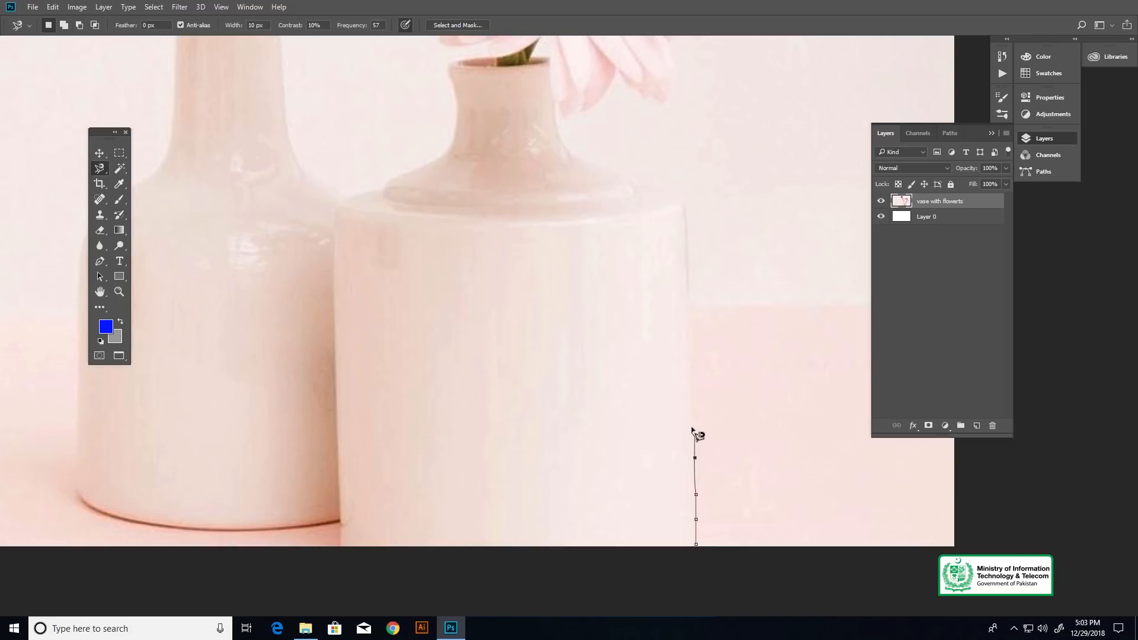
pyautogui.press('Delete')
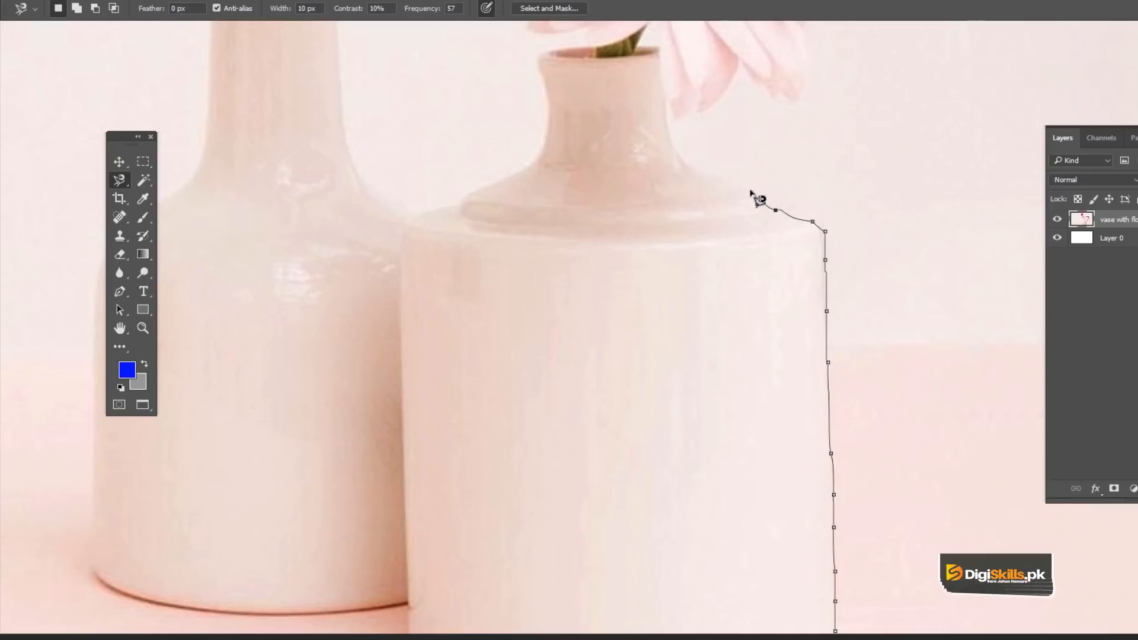
# Continue the outline along the right-hand vase's neck and around the outer petals of the pink and red flowers above it.
pyautogui.moveTo(684, 157); pyautogui.dragTo(700, 316)
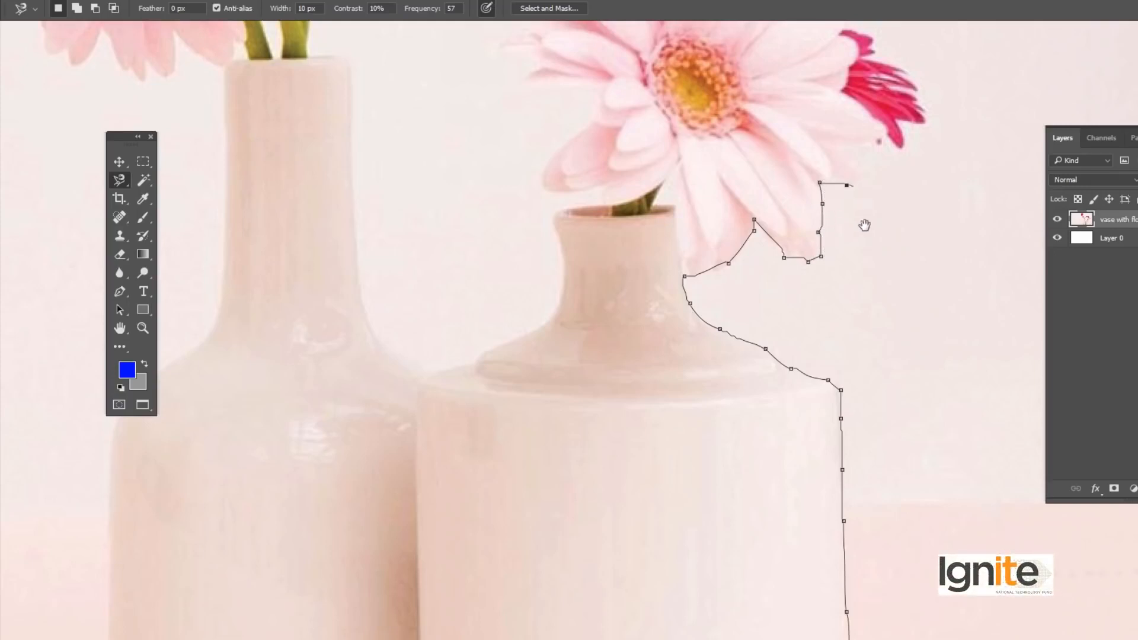
pyautogui.moveTo(864, 225); pyautogui.dragTo(859, 356)
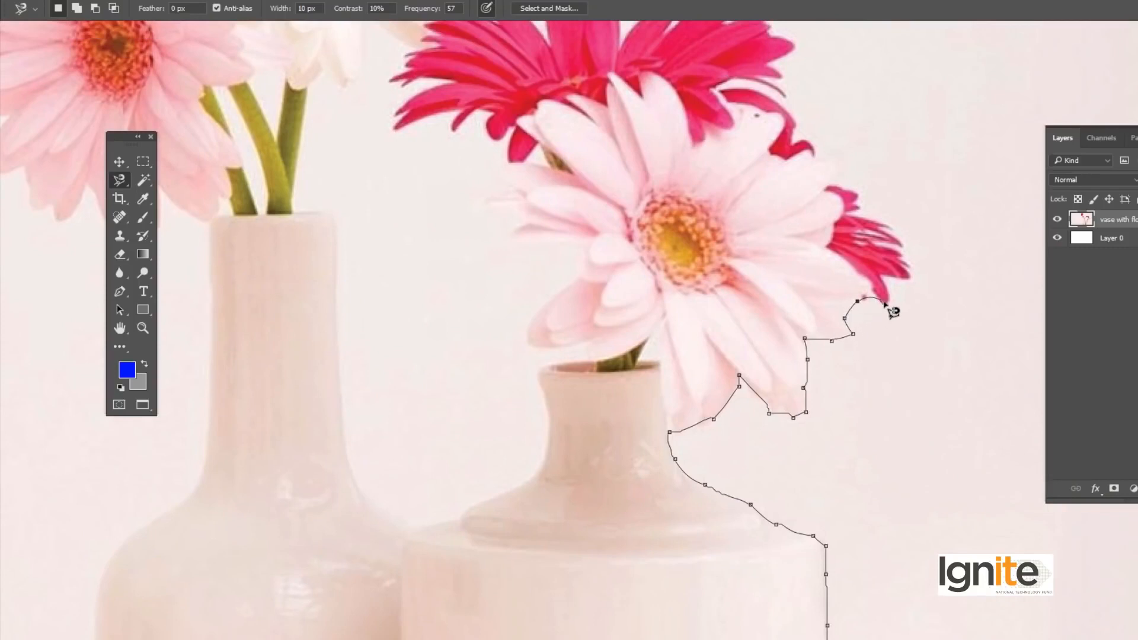
pyautogui.moveTo(895, 313); pyautogui.dragTo(883, 379)
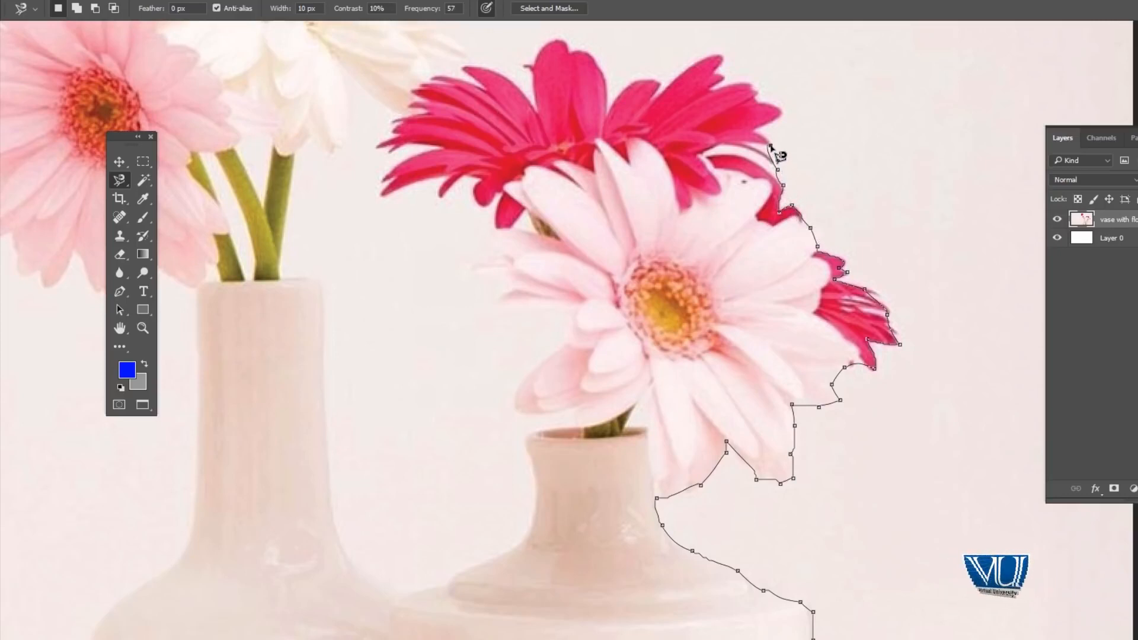
pyautogui.press('space')
pyautogui.moveTo(778, 124); pyautogui.dragTo(866, 265)
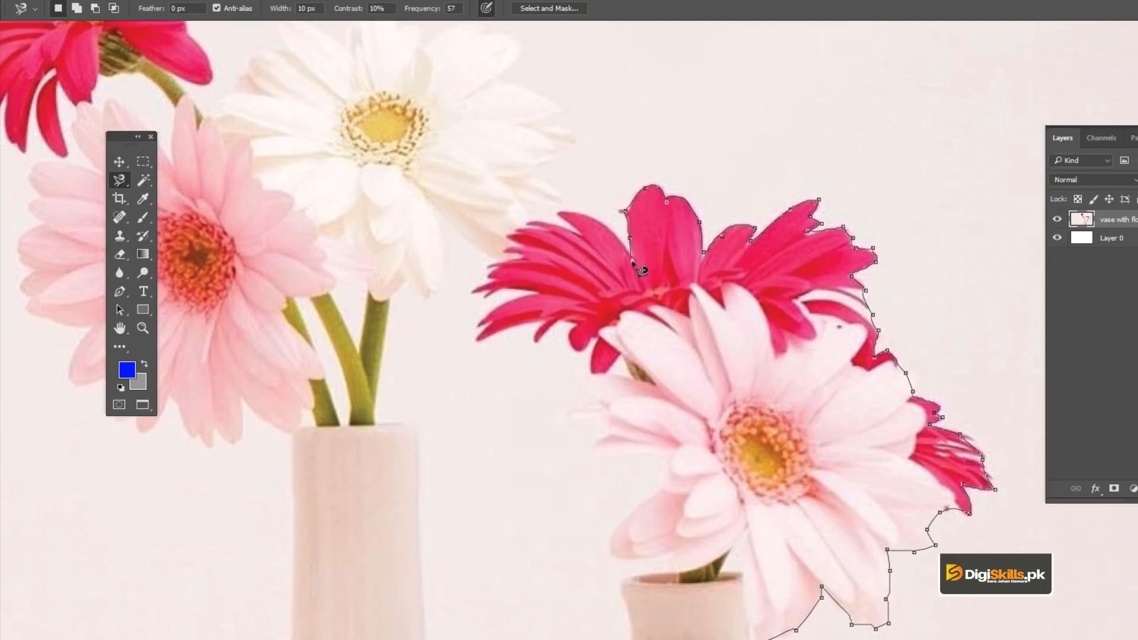
# Trace the upper edge of the white flower's petals with the Magnetic Lasso, placing anchors at the petal tips and removing misplaced points.
pyautogui.moveTo(571, 220)
pyautogui.mouseDown()
pyautogui.moveTo(632, 294)
pyautogui.moveTo(669, 317)
pyautogui.mouseUp()
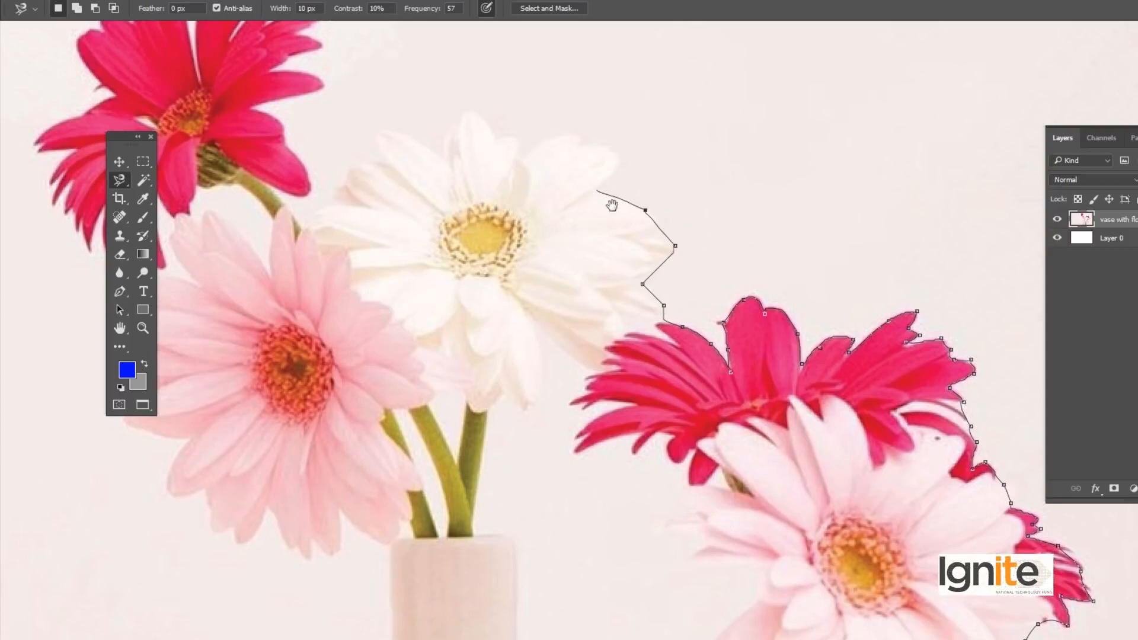
pyautogui.moveTo(612, 205); pyautogui.dragTo(823, 369)
pyautogui.click(835, 324)
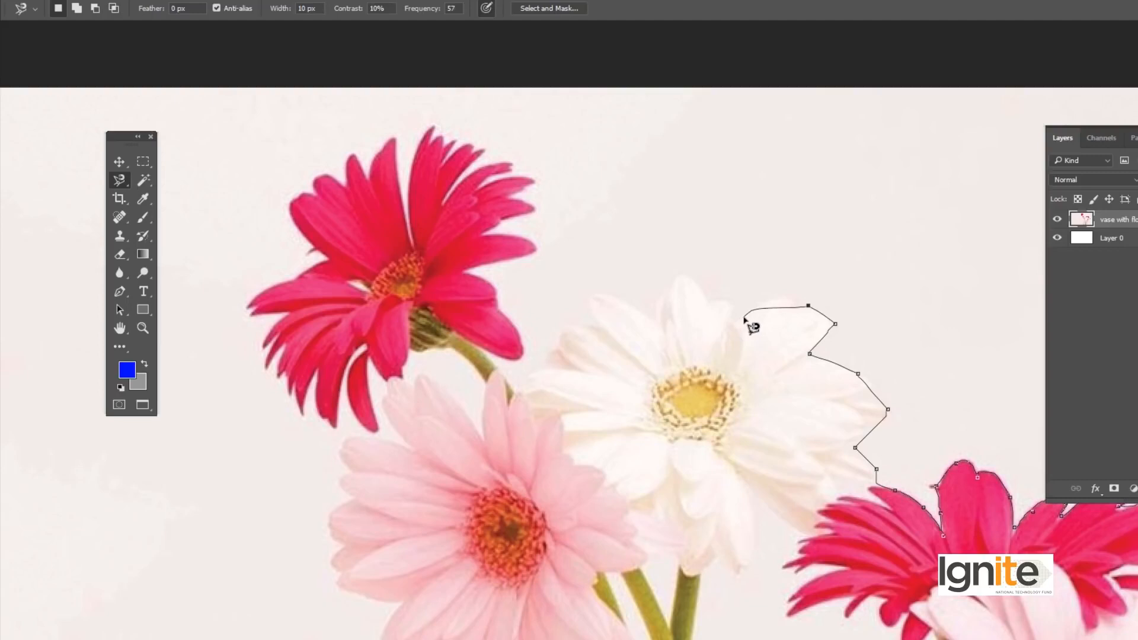
pyautogui.press('BackSpace')
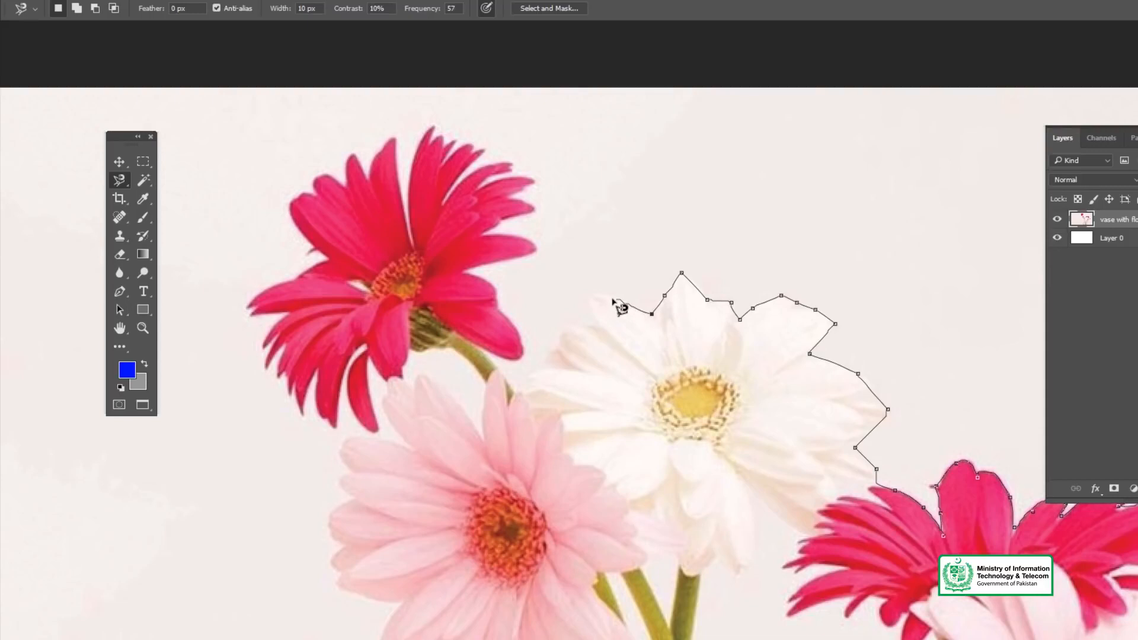
pyautogui.click(582, 298)
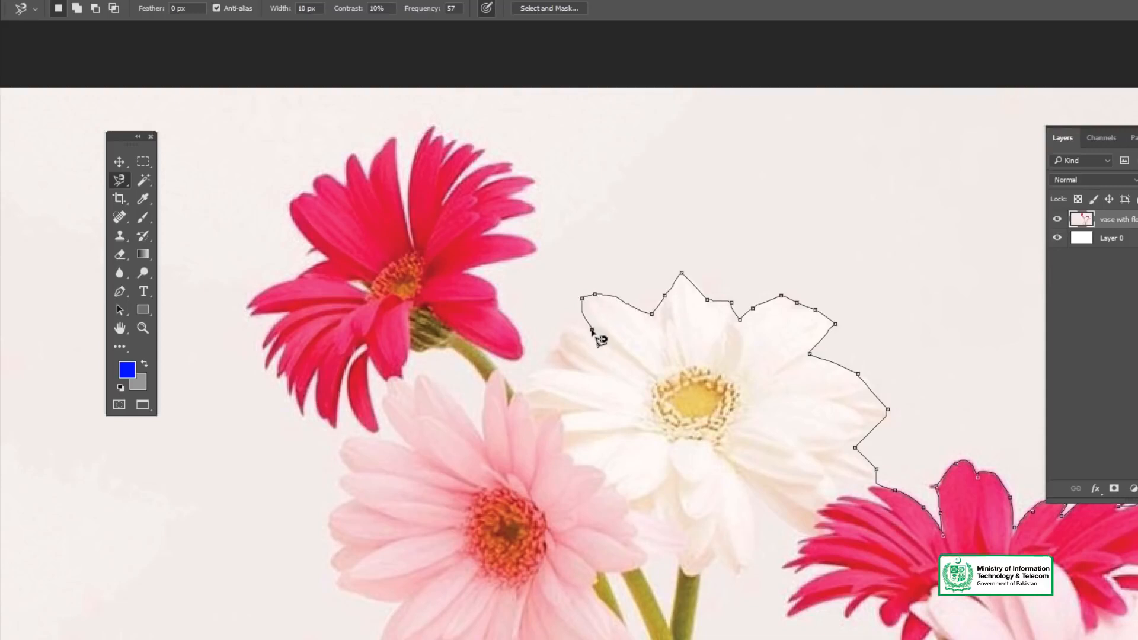
pyautogui.click(562, 328)
pyautogui.click(549, 352)
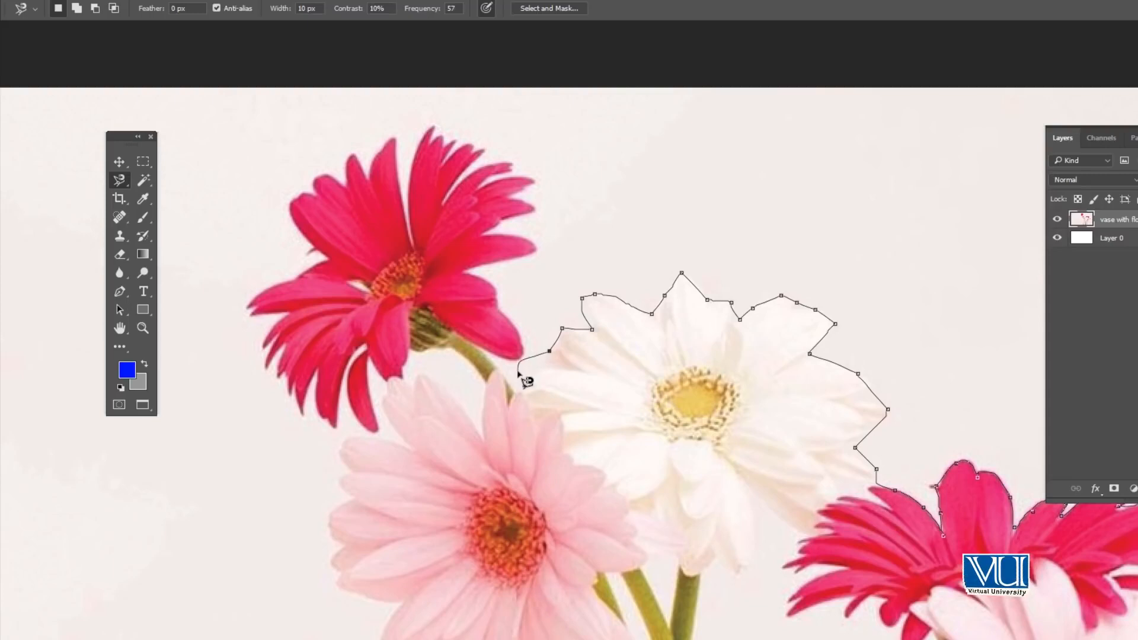
pyautogui.click(537, 366)
# Extend the outline across the green stem and around every petal of the topmost red flower.
pyautogui.click(514, 384)
pyautogui.click(518, 356)
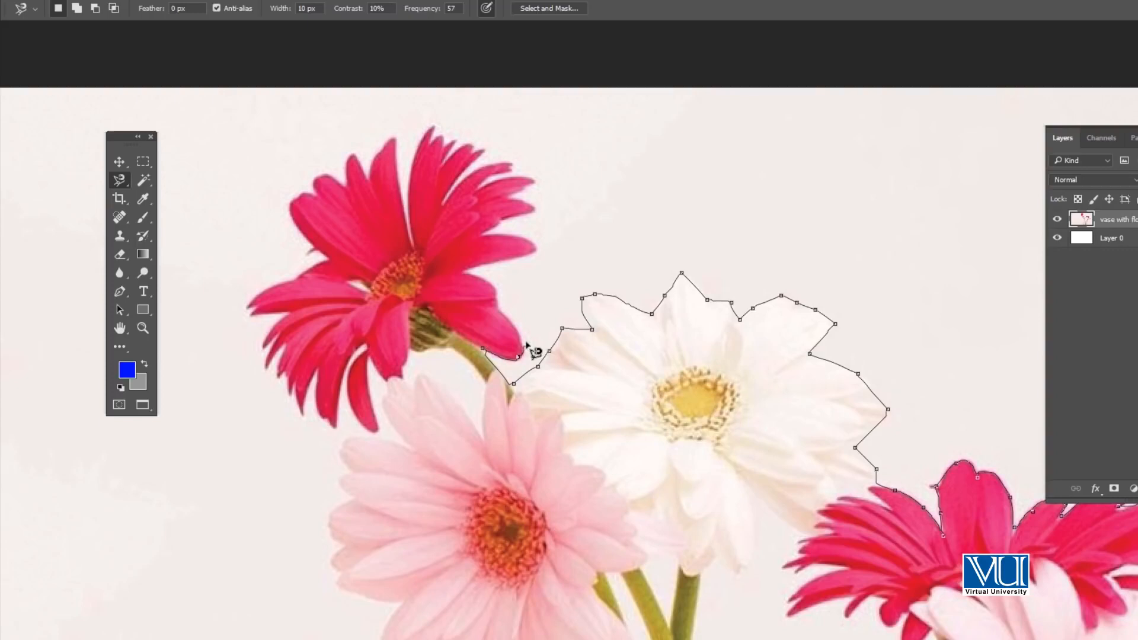
pyautogui.click(494, 281)
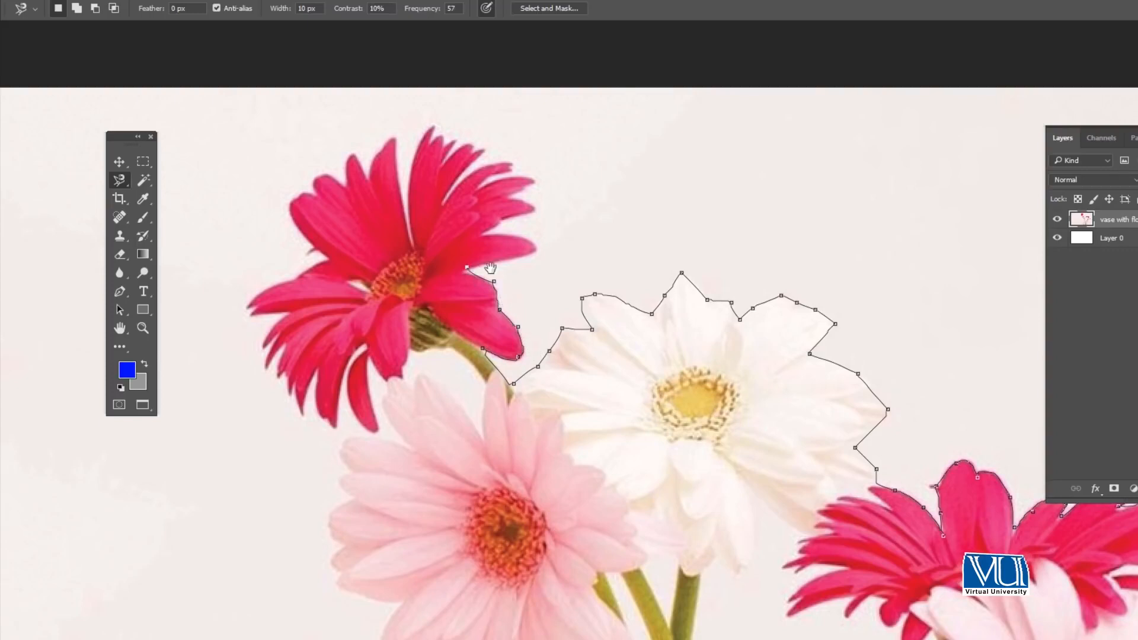
pyautogui.moveTo(490, 267); pyautogui.dragTo(733, 311)
pyautogui.click(783, 290)
pyautogui.click(780, 252)
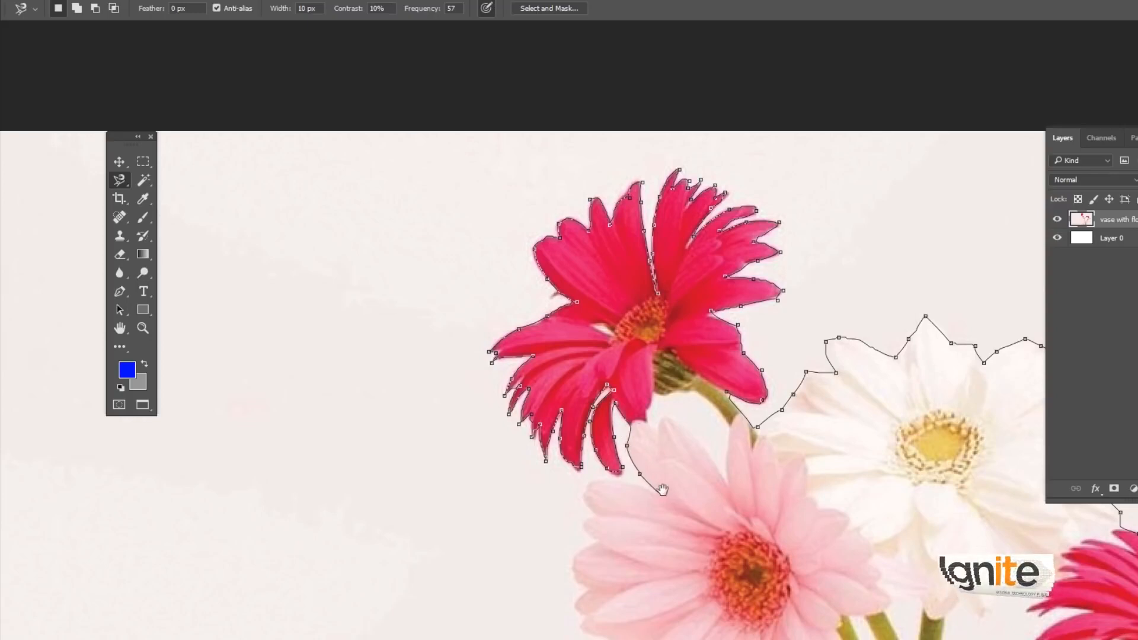
# Trace the outer petals of the left-hand pink flower from below the red flower down to the tall vase's rim.
pyautogui.moveTo(661, 497); pyautogui.dragTo(692, 366)
pyautogui.click(692, 367)
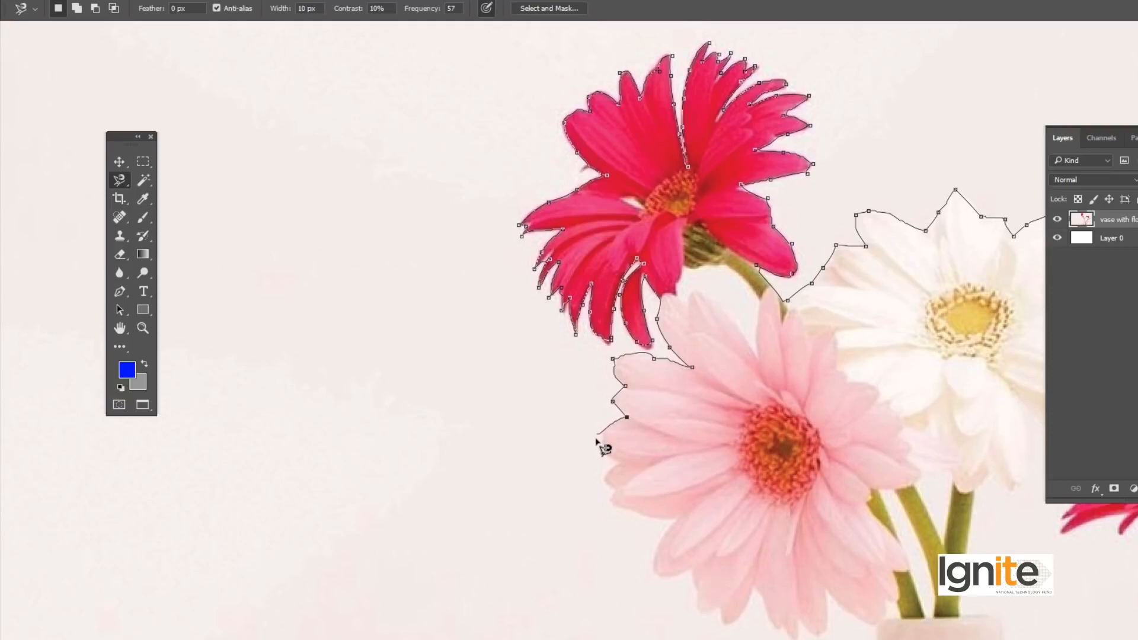
pyautogui.moveTo(620, 439); pyautogui.dragTo(604, 286)
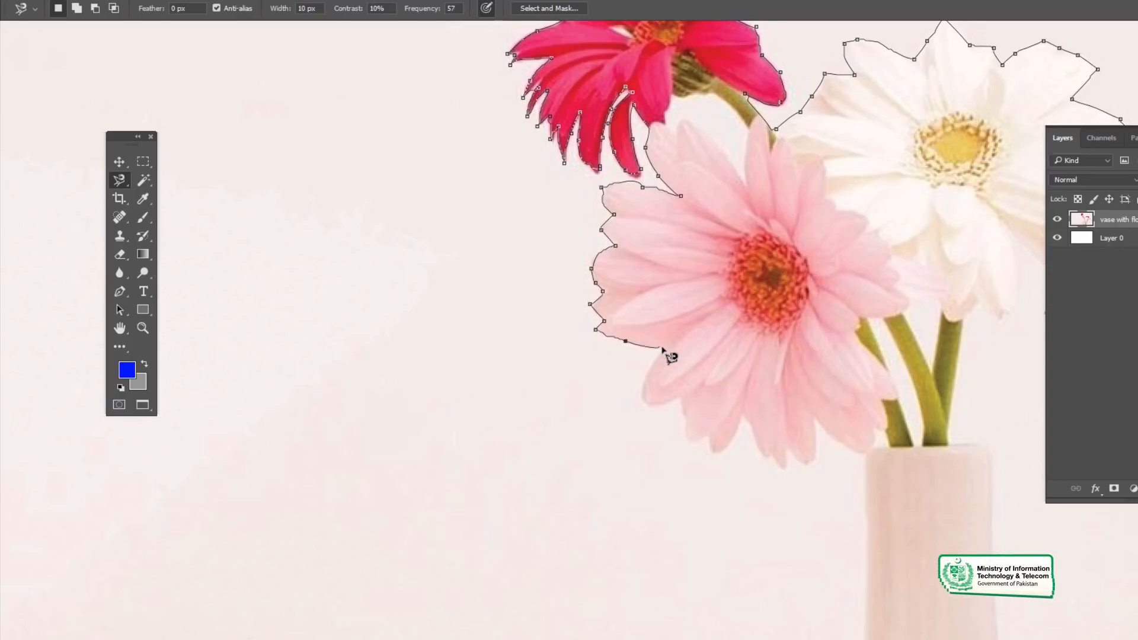
pyautogui.moveTo(665, 349); pyautogui.dragTo(548, 261)
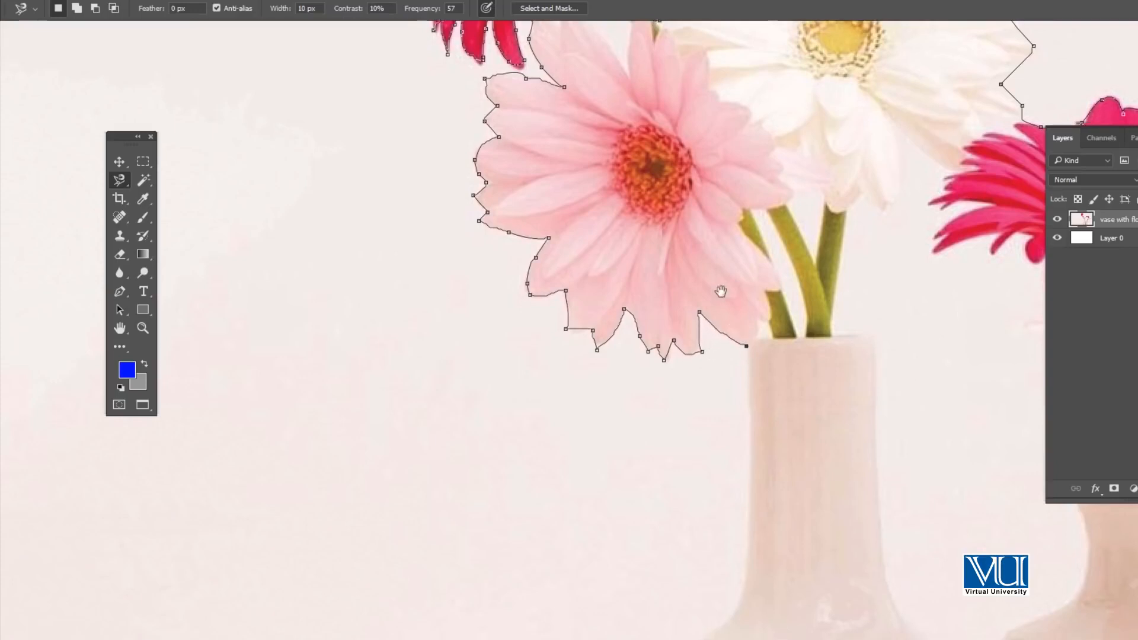
# Follow the tall vase's left edge with the outline from its rim over the shoulder to the base.
pyautogui.moveTo(747, 351); pyautogui.dragTo(655, 178)
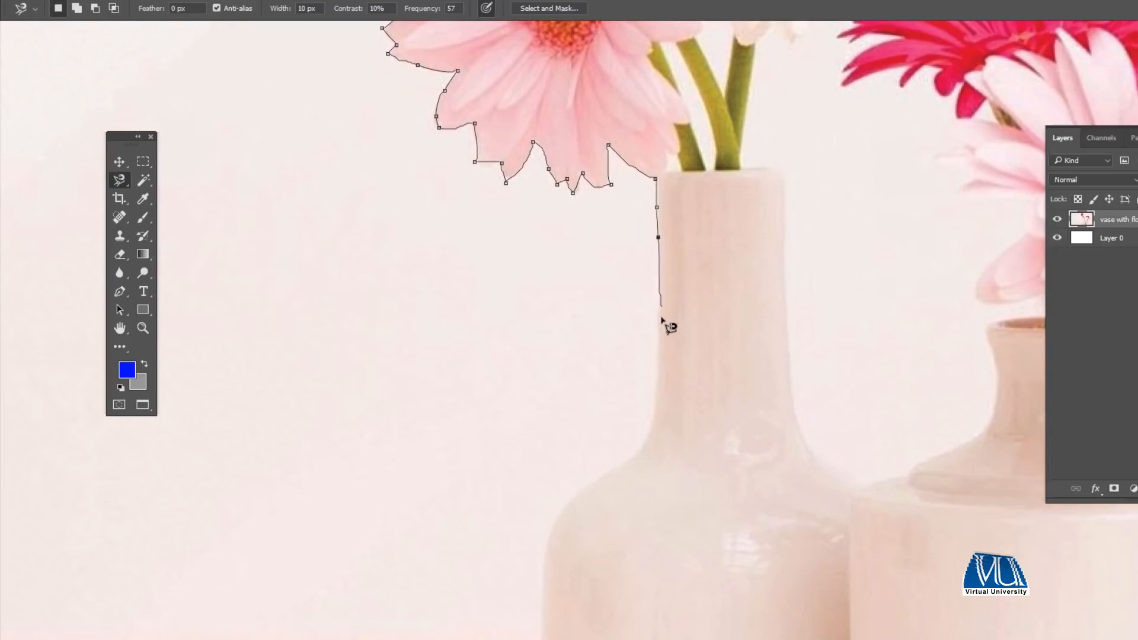
pyautogui.moveTo(658, 372)
pyautogui.mouseDown()
pyautogui.moveTo(678, 178)
pyautogui.moveTo(677, 219)
pyautogui.moveTo(666, 219)
pyautogui.moveTo(643, 79)
pyautogui.moveTo(640, 107)
pyautogui.mouseUp()
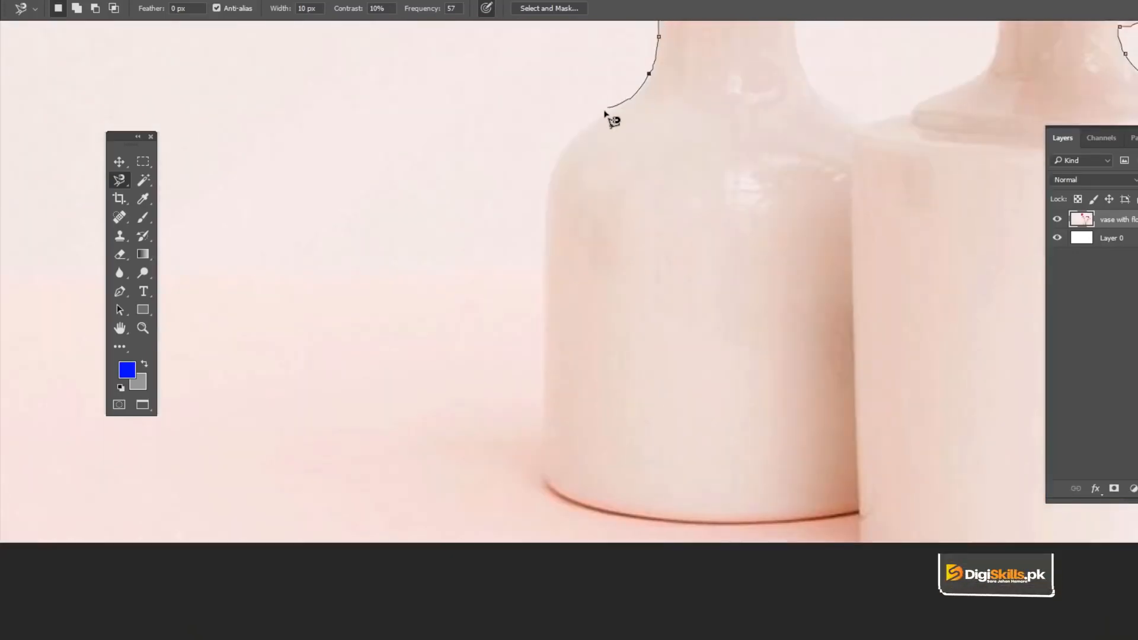
pyautogui.moveTo(581, 132); pyautogui.dragTo(554, 78)
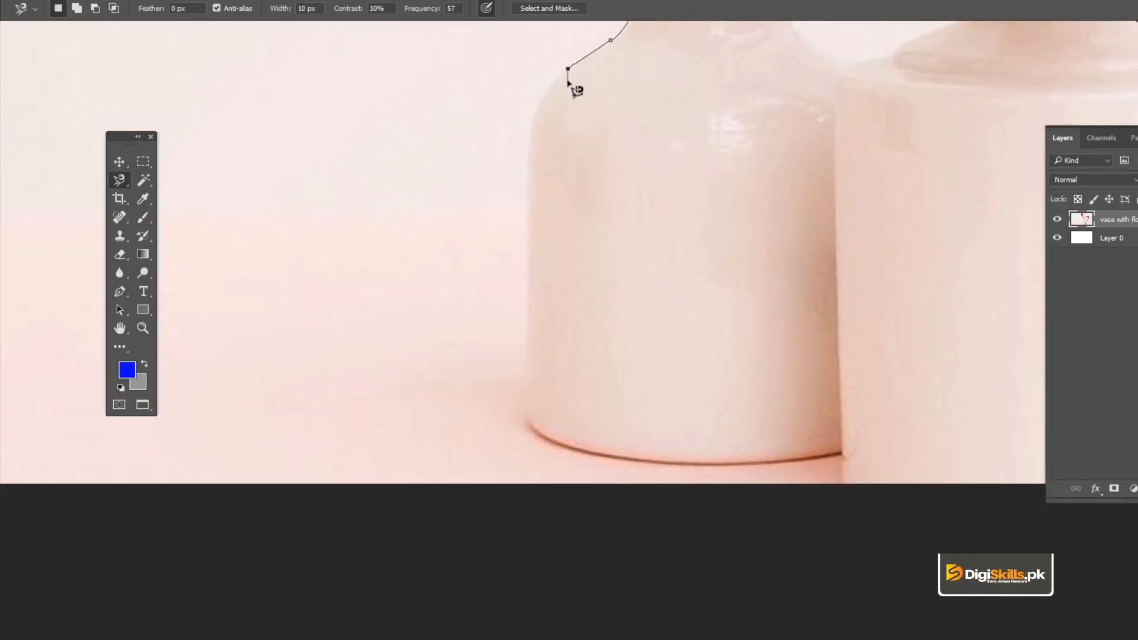
pyautogui.moveTo(528, 292); pyautogui.dragTo(442, 132)
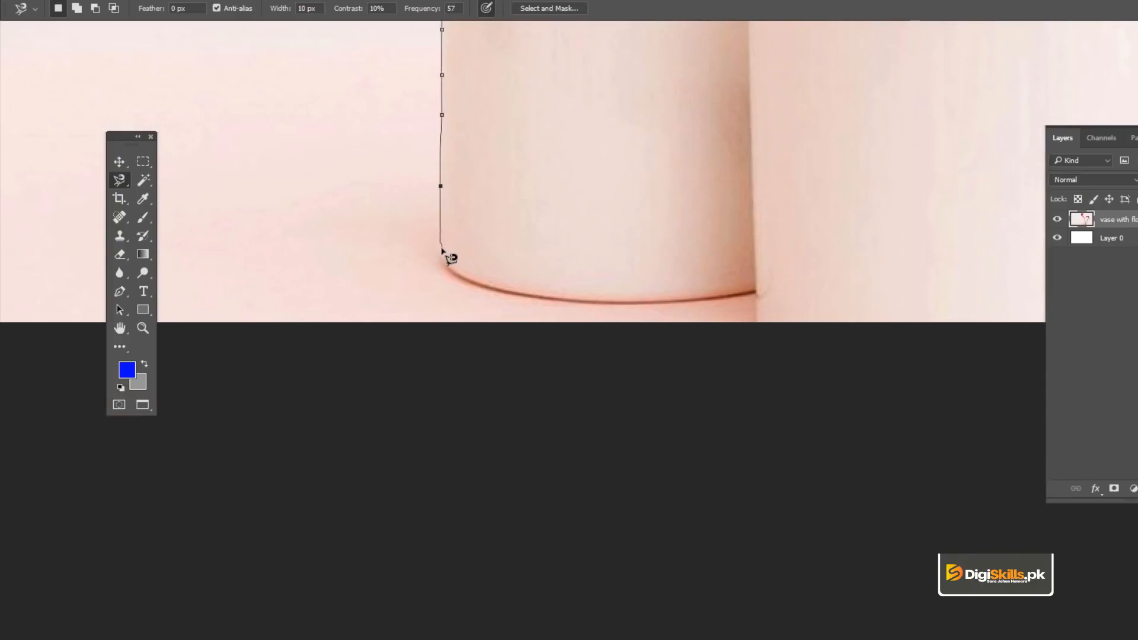
# Trace the bottom edges of both vases and close the outline at its starting point to create the selection.
pyautogui.moveTo(496, 292)
pyautogui.mouseDown()
pyautogui.moveTo(664, 313)
pyautogui.moveTo(758, 292)
pyautogui.moveTo(574, 228)
pyautogui.mouseUp()
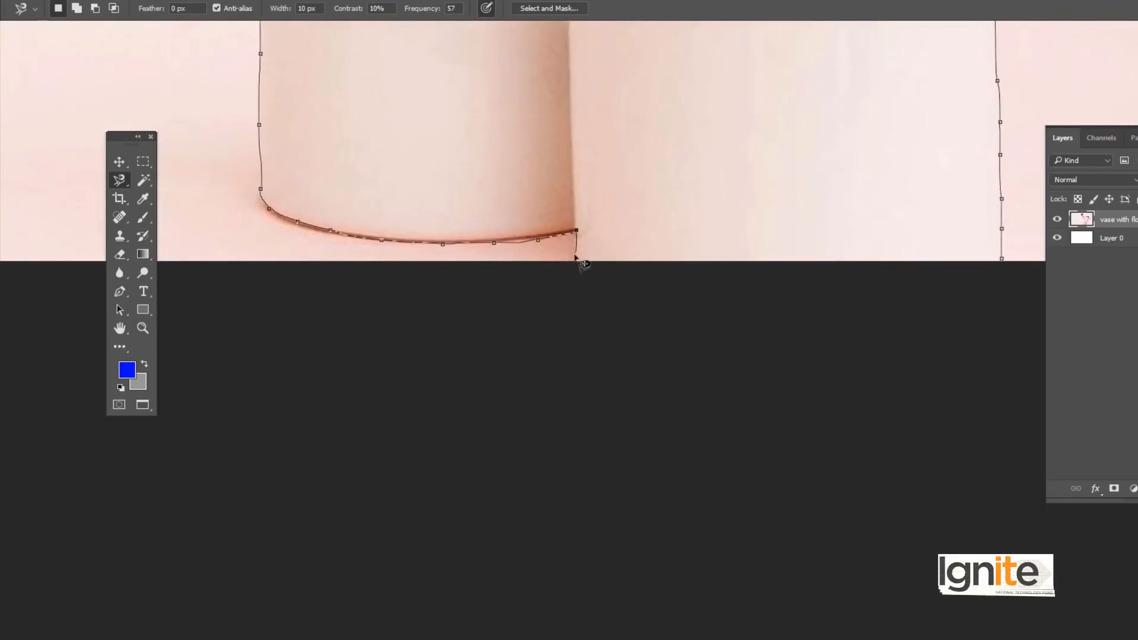
pyautogui.moveTo(682, 259); pyautogui.dragTo(644, 256)
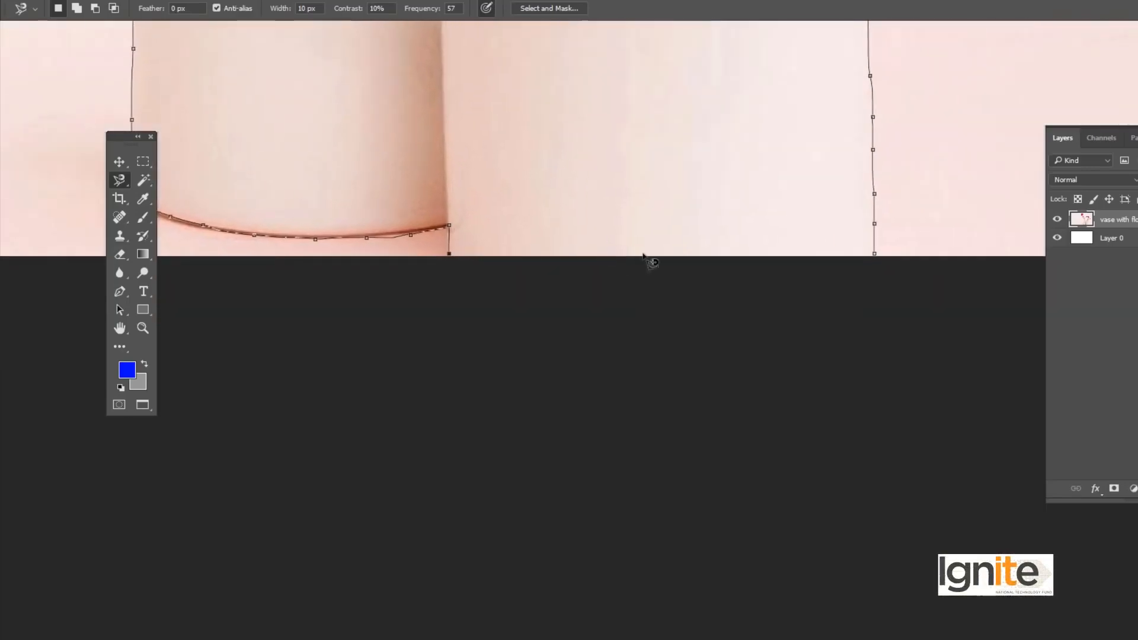
pyautogui.click(876, 255)
# Deselect the finished selection around the vases and flowers.
pyautogui.press('s')
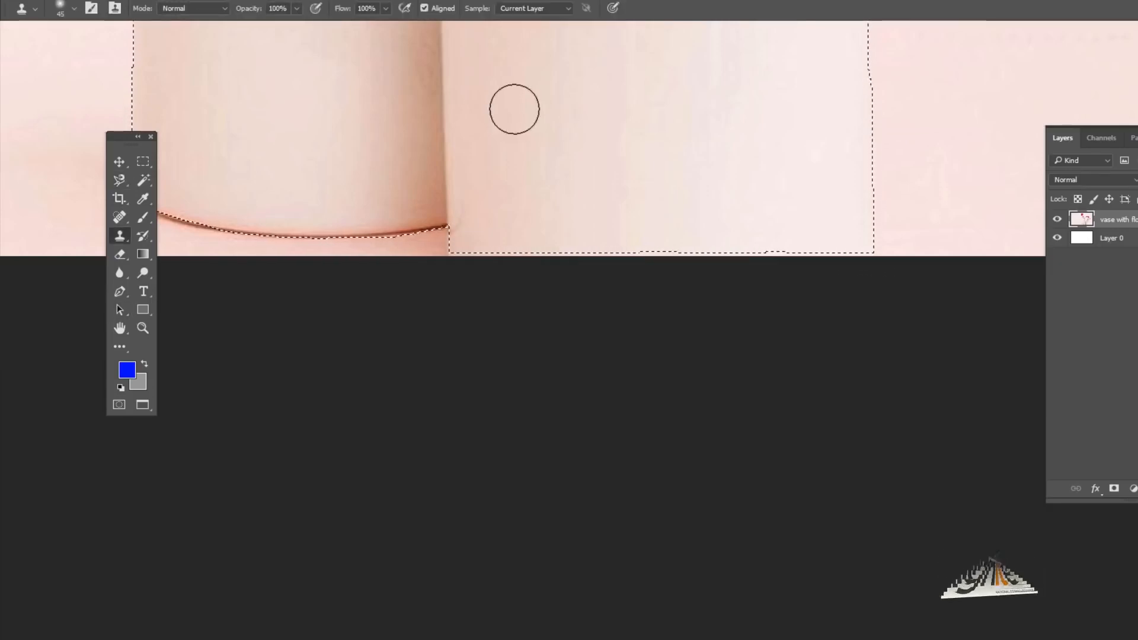
pyautogui.press('z')
pyautogui.keyDown('alt'); pyautogui.click(511, 111); pyautogui.keyUp('alt')
pyautogui.keyDown('alt'); pyautogui.click(525, 74); pyautogui.keyUp('alt')
pyautogui.press('v')
pyautogui.moveTo(528, 31); pyautogui.dragTo(703, 358)
pyautogui.press('z')
pyautogui.hotkey('ctrl', 'd')
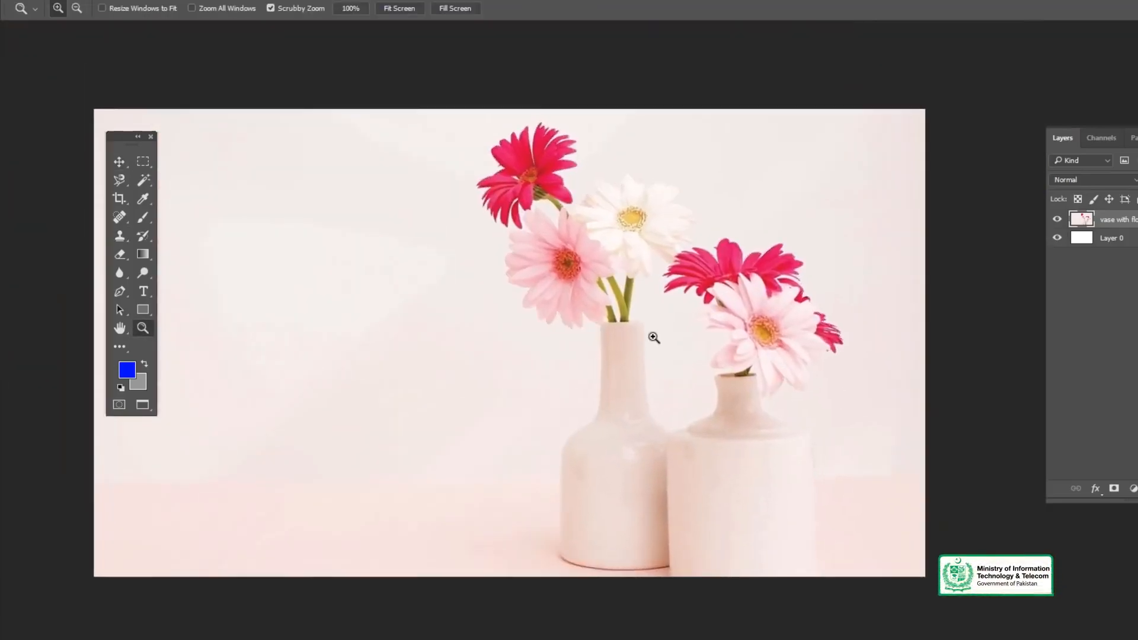
# Try moving the selected vases and flowers to the empty left side of the photo, and undo the moves.
pyautogui.press('v')
pyautogui.moveTo(652, 325)
pyautogui.mouseDown()
pyautogui.moveTo(657, 300)
pyautogui.moveTo(673, 329)
pyautogui.mouseUp()
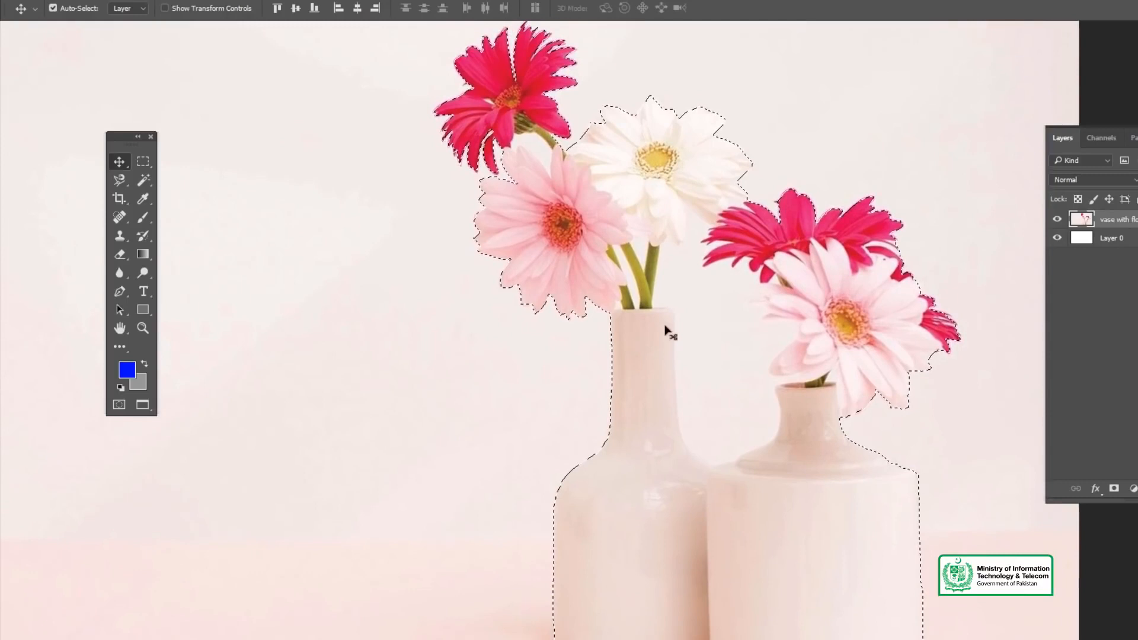
pyautogui.press('z')
pyautogui.keyDown('alt'); pyautogui.click(623, 320); pyautogui.keyUp('alt')
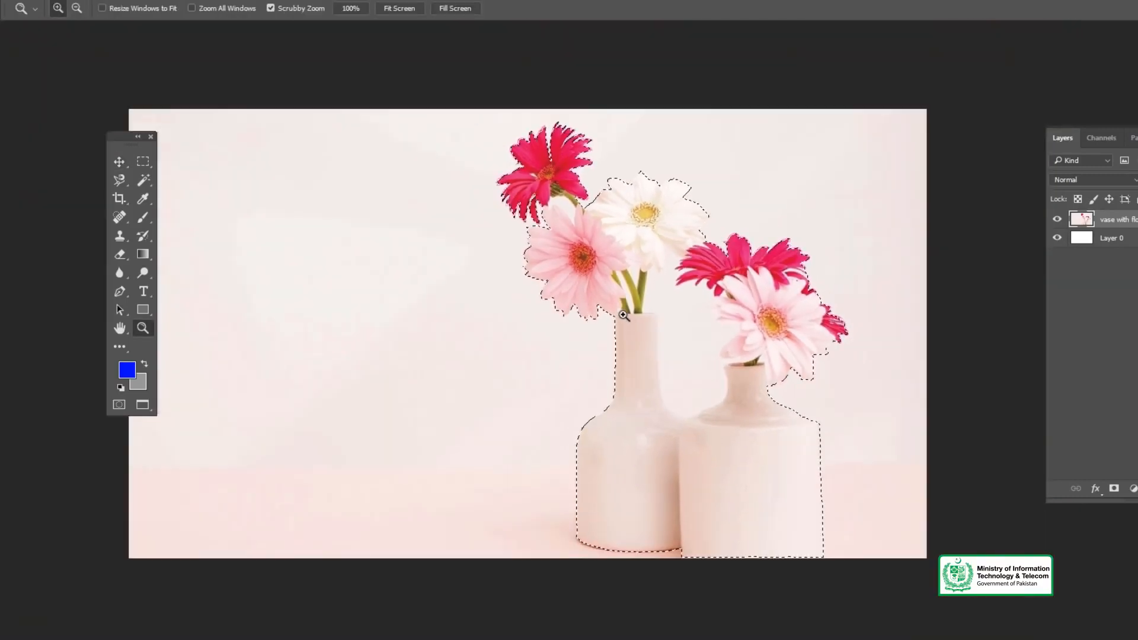
pyautogui.press('v')
pyautogui.moveTo(722, 300); pyautogui.dragTo(467, 323)
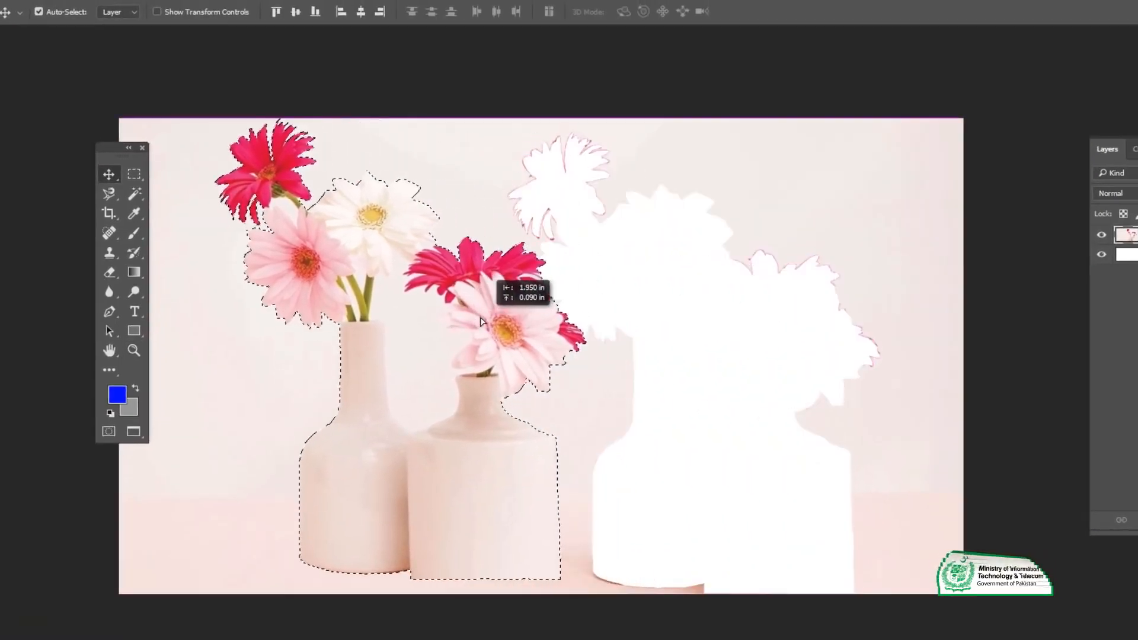
pyautogui.hotkey('ctrl', 'z')
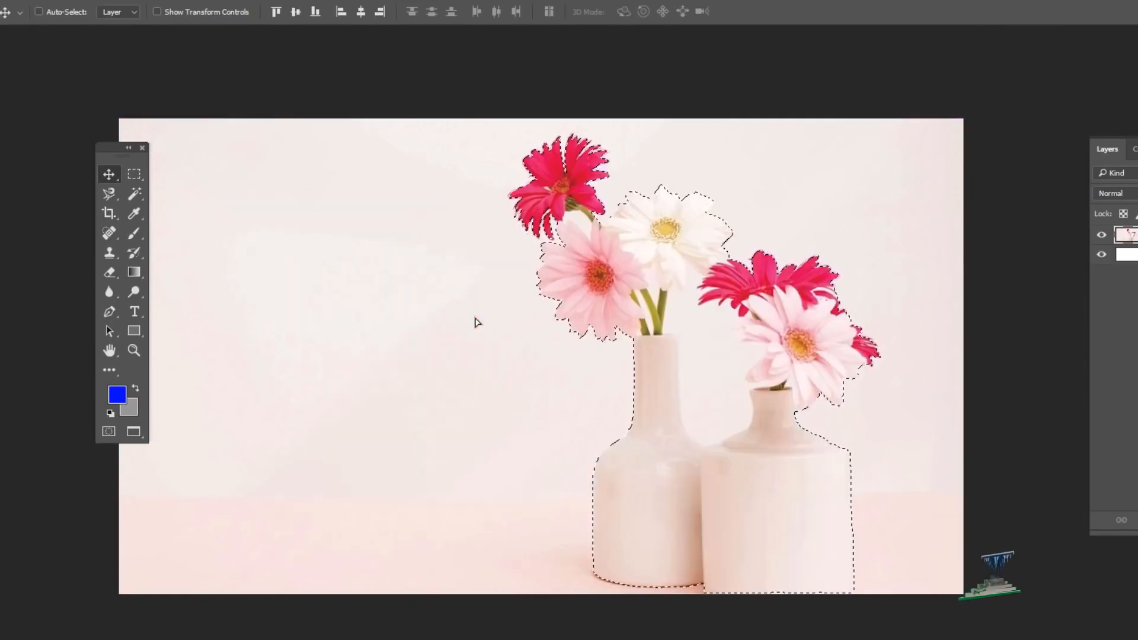
pyautogui.moveTo(674, 279); pyautogui.dragTo(838, 234)
pyautogui.hotkey('ctrl', 'z')
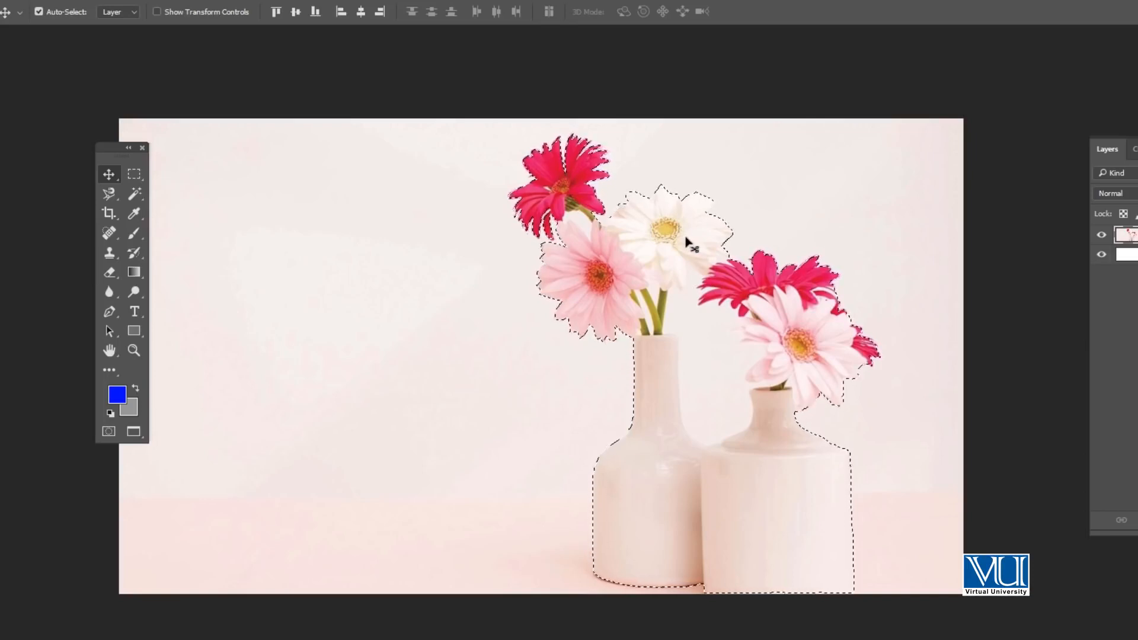
# Delete the selected vases and flowers from the photo layer, inspect the edges of the hole, and undo the deletion.
pyautogui.press('Delete')
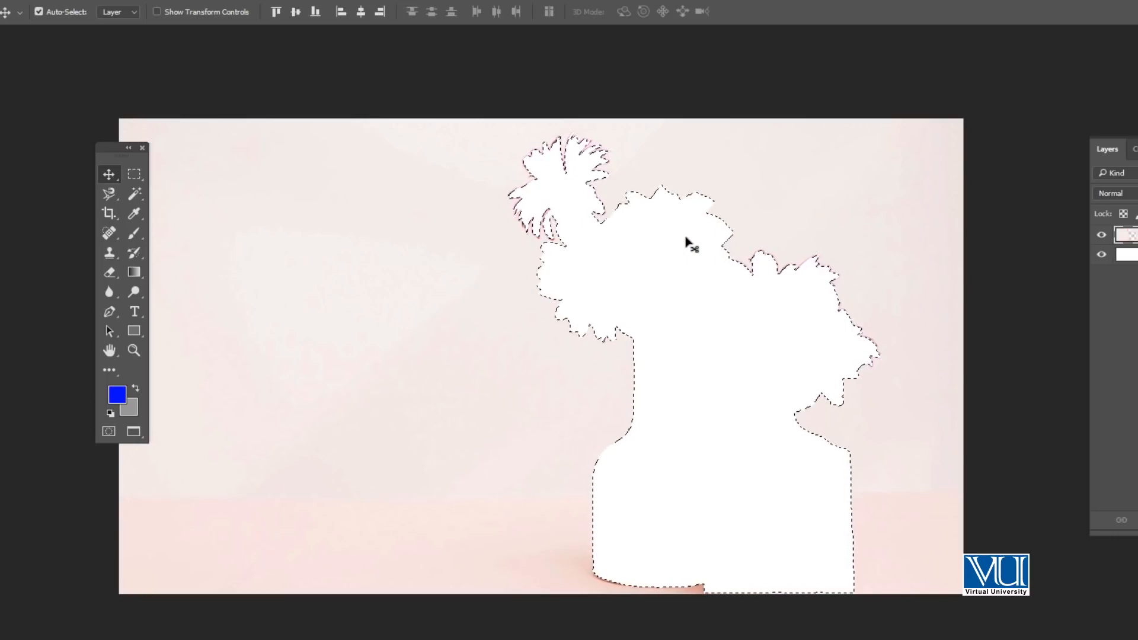
pyautogui.press('z')
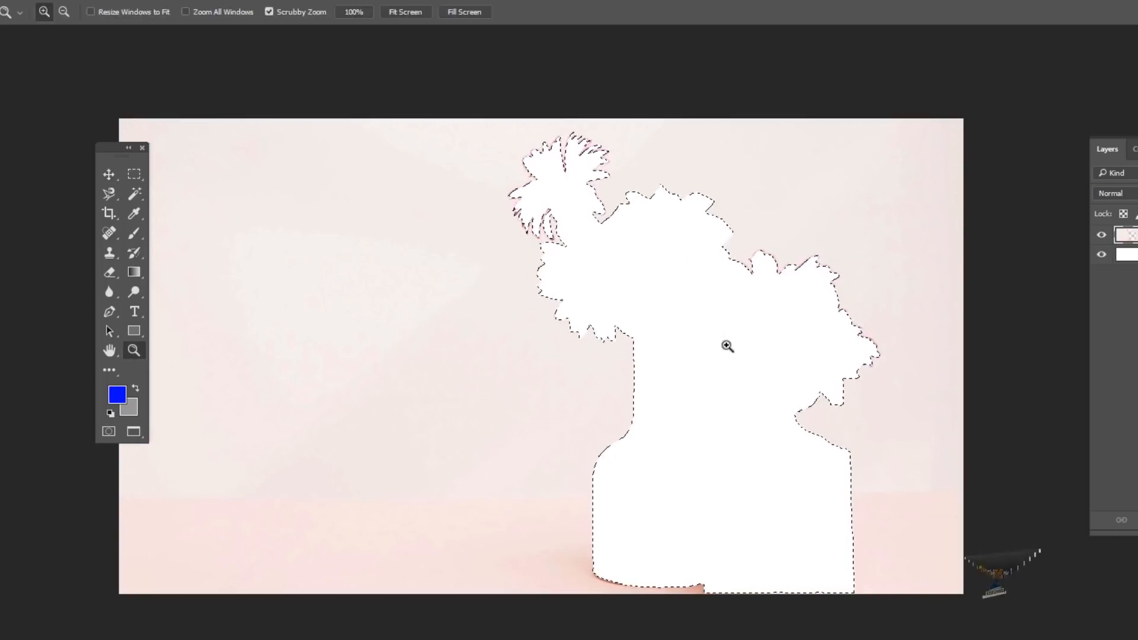
pyautogui.click(729, 350)
pyautogui.press('space')
pyautogui.moveTo(760, 317); pyautogui.dragTo(643, 332)
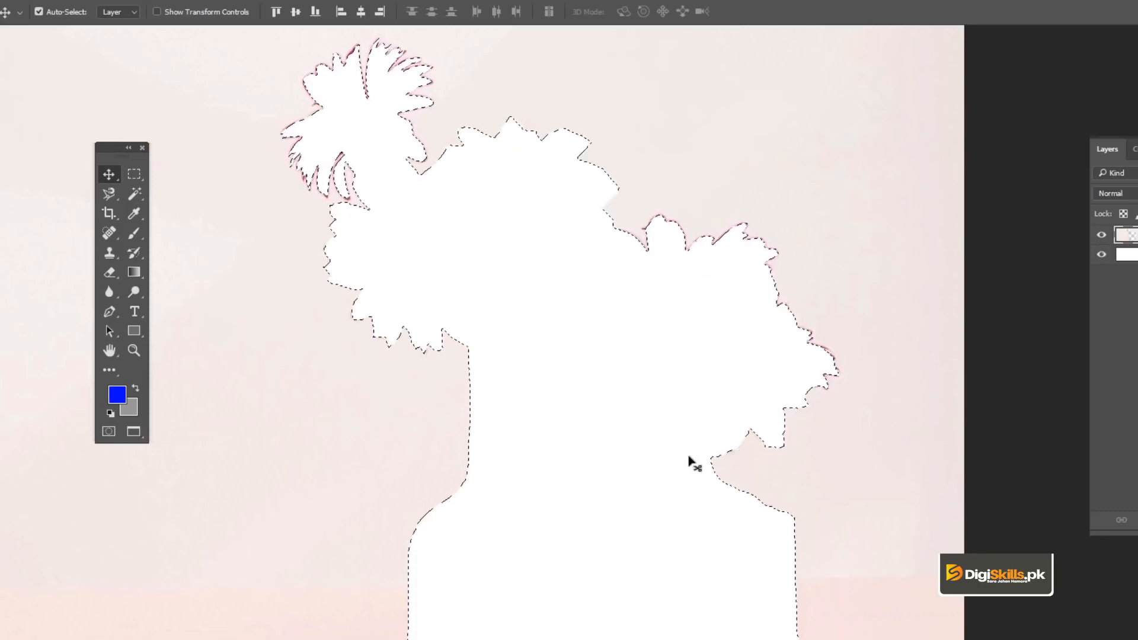
pyautogui.hotkey('ctrl', 'z')
pyautogui.moveTo(483, 358); pyautogui.dragTo(514, 334)
pyautogui.hotkey('ctrl', 'z')
# Invert the selection and delete the background around the vases and flowers from the photo layer.
pyautogui.press('z')
pyautogui.keyDown('alt'); pyautogui.click(346, 385); pyautogui.keyUp('alt')
pyautogui.hotkey('ctrl', 'shift', 'i')
pyautogui.press('Delete')
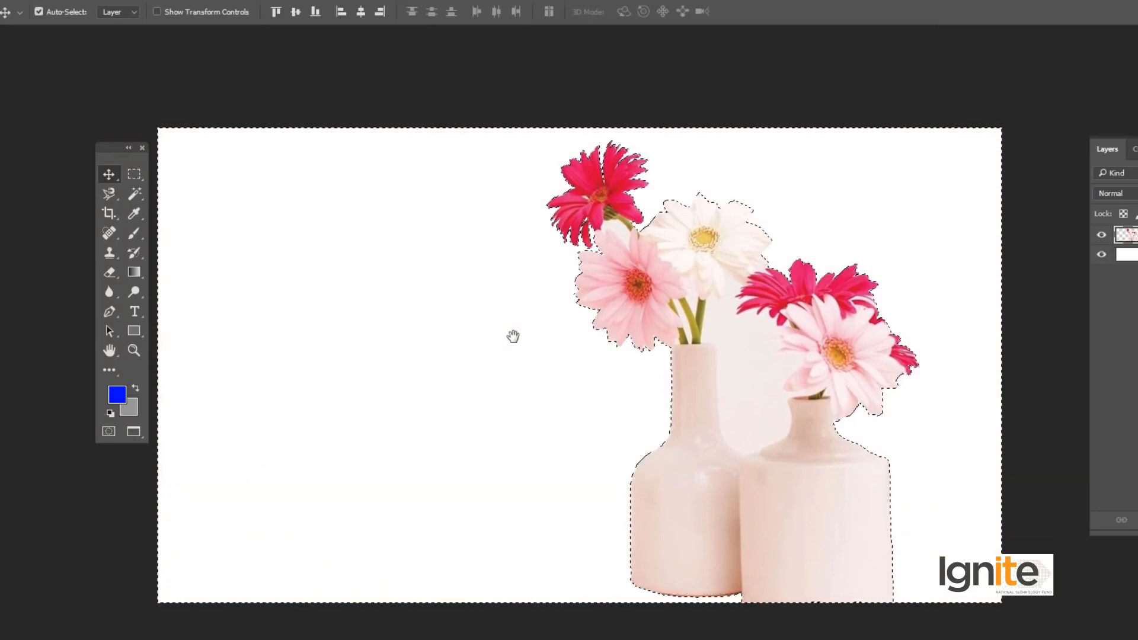
# Examine the cut-out edges of the vases and flowers up close, and fit the whole image in view.
pyautogui.press('z')
pyautogui.click(792, 338)
pyautogui.press('v')
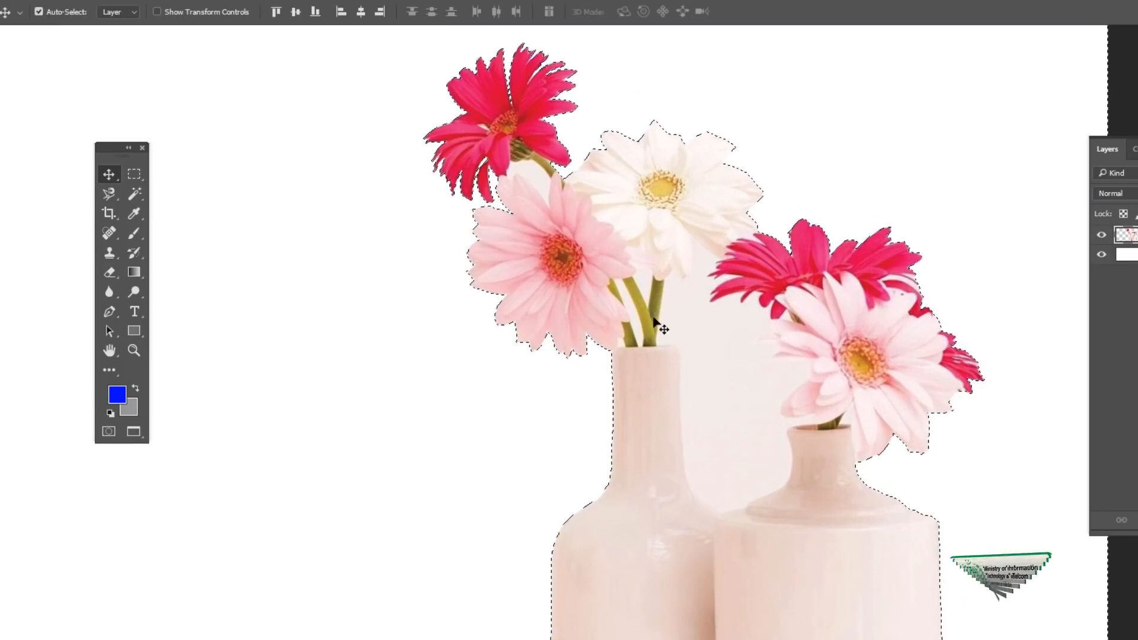
pyautogui.press('z')
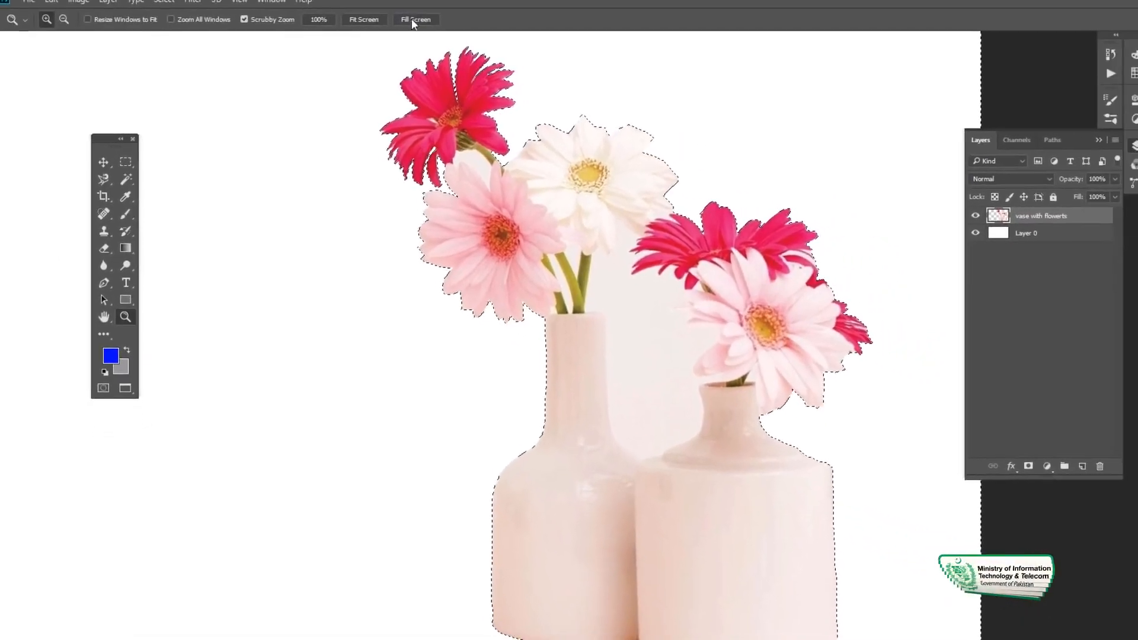
pyautogui.click(361, 21)
pyautogui.press('v')
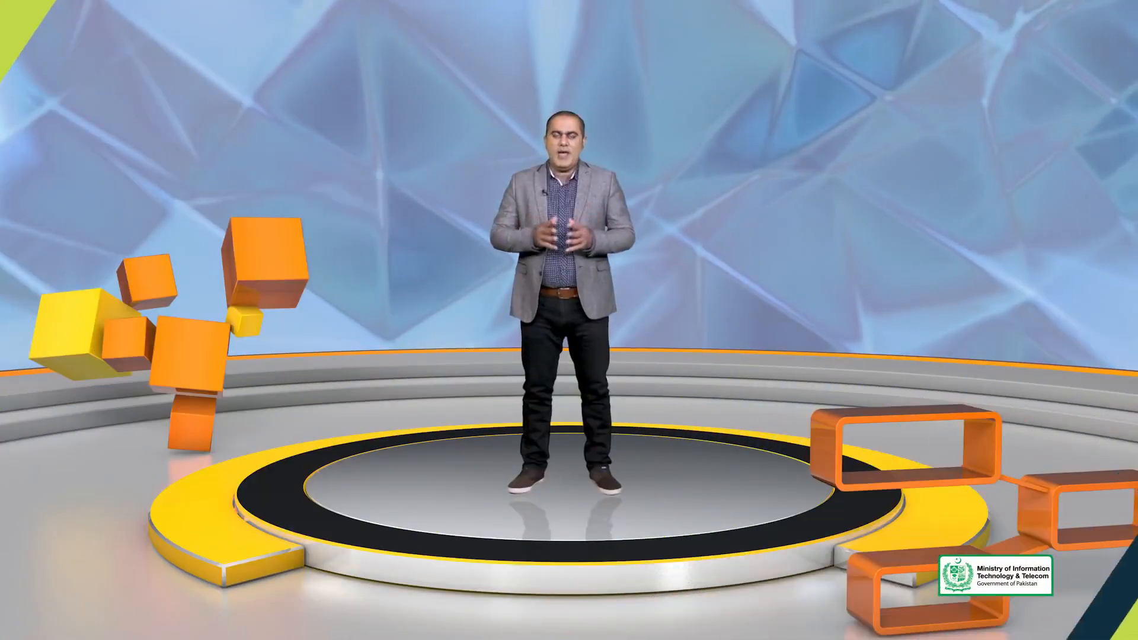